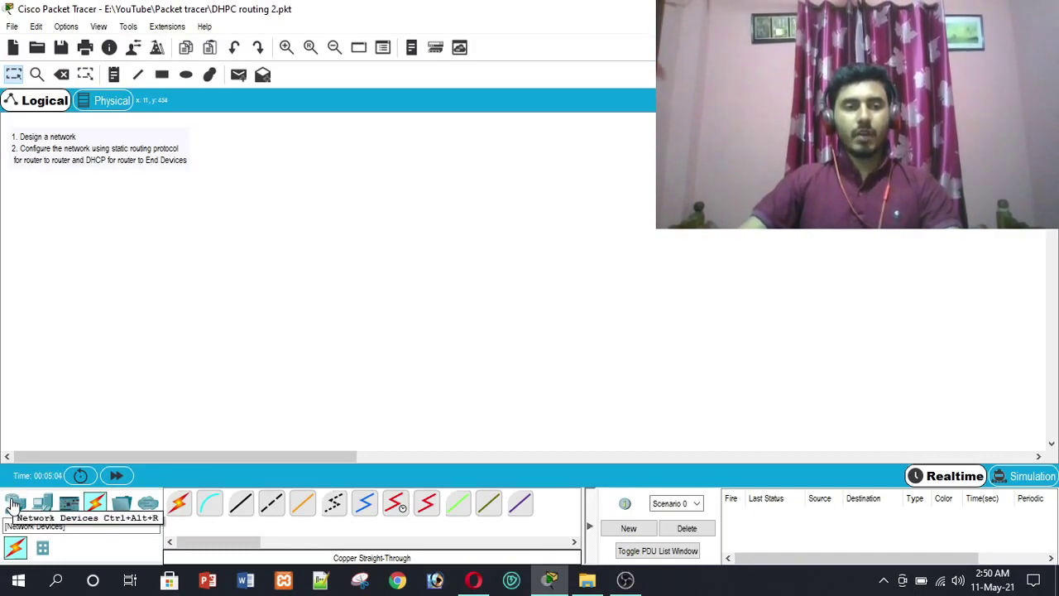
Step: Place two 2811 routers side by side below the task note, leaving a wide gap between them
left_click(13, 503)
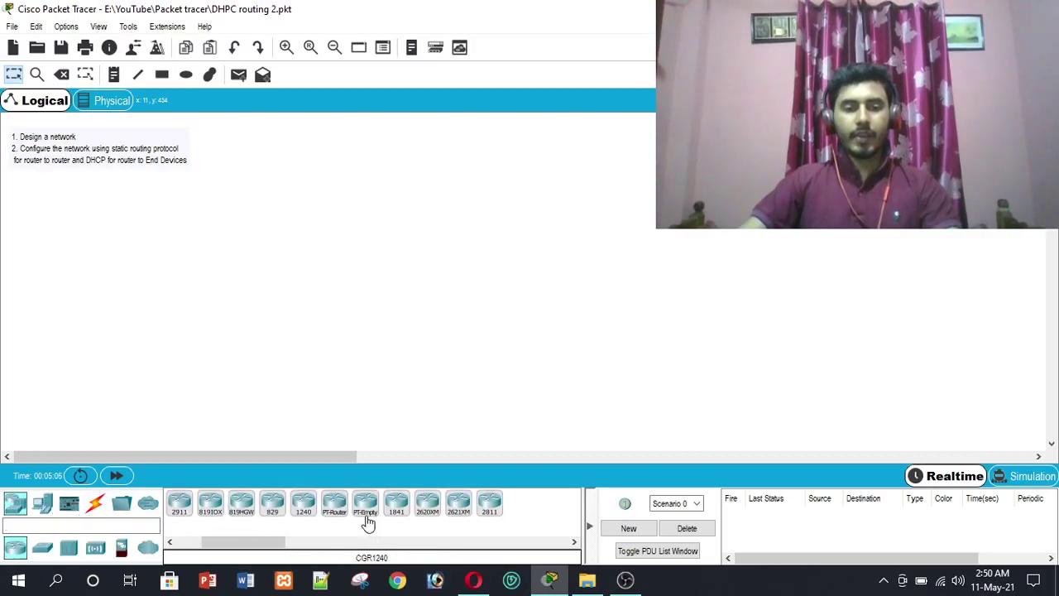
left_click(490, 506)
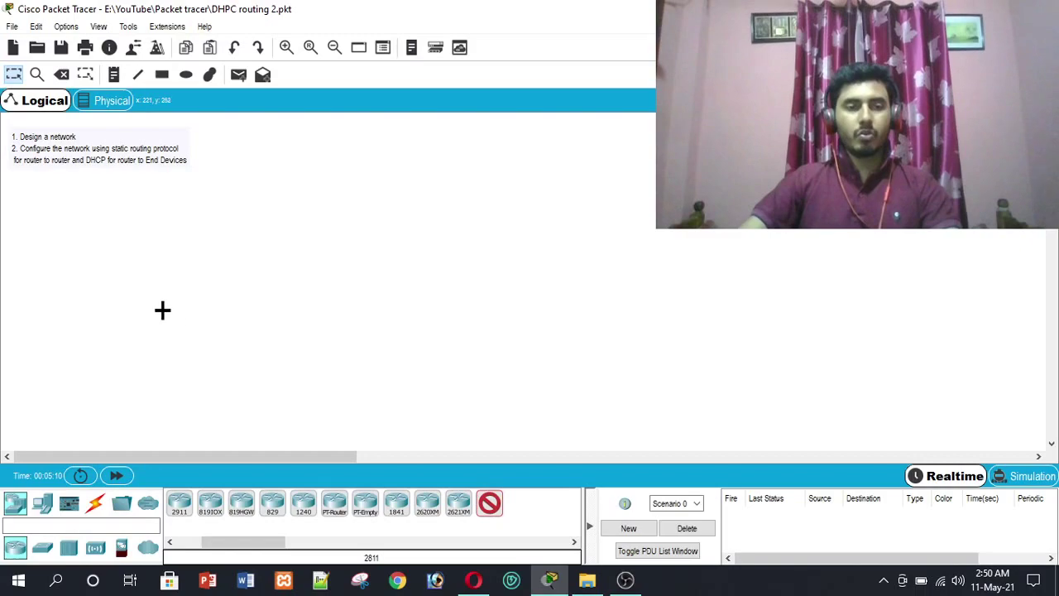
left_click(67, 216)
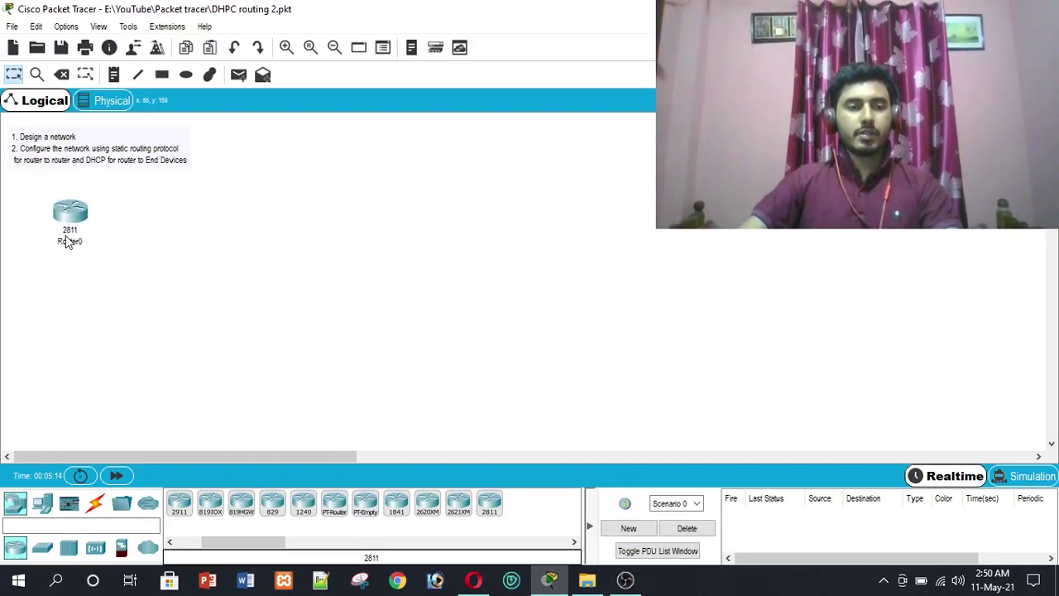
left_click(494, 506)
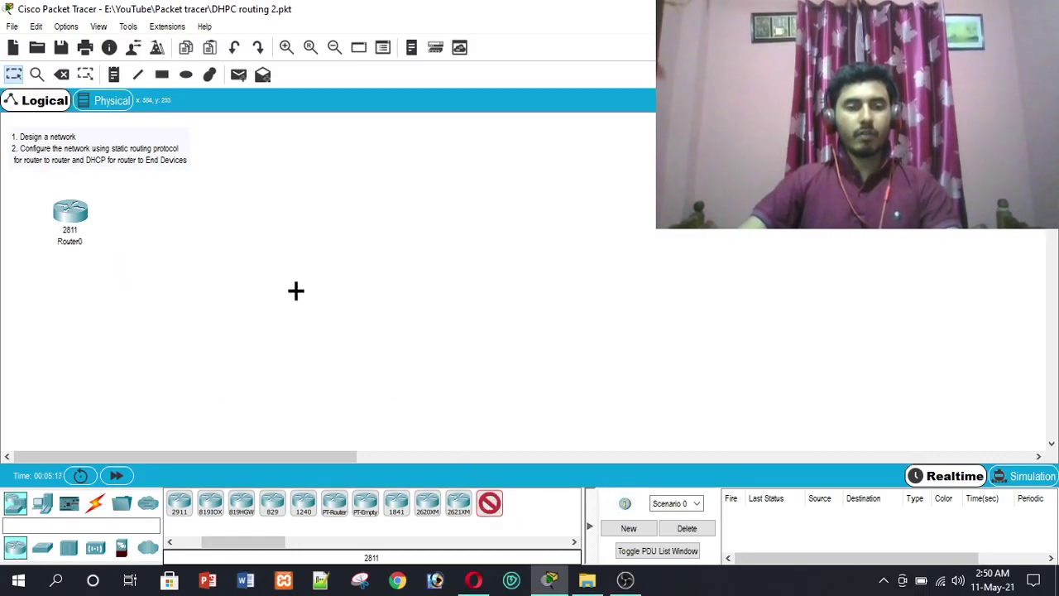
left_click(267, 222)
left_click_drag(267, 222, 262, 220)
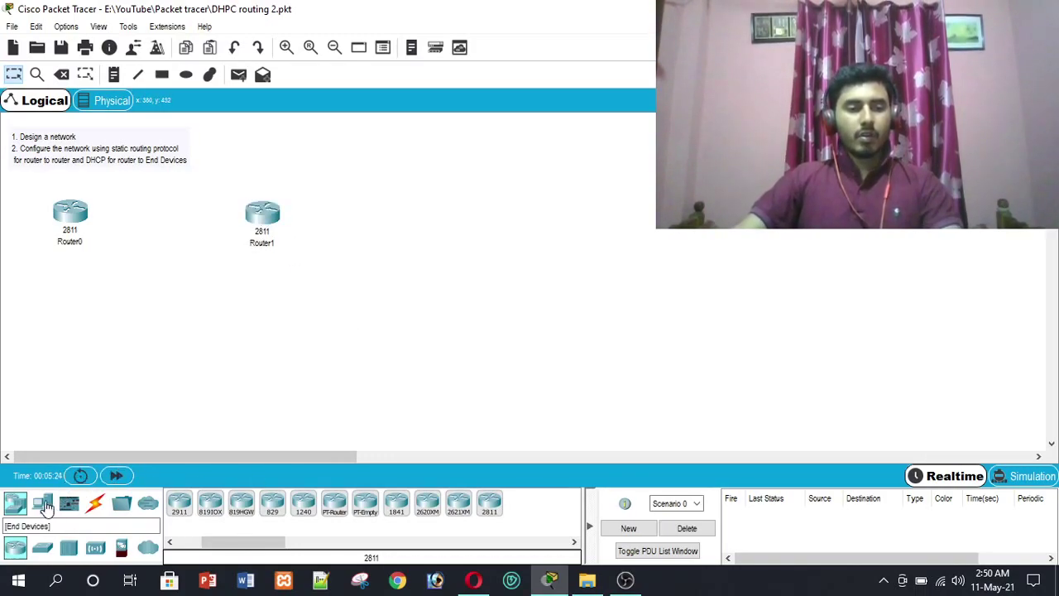
Step: Place two 2960 switches, one below Router0 and one below Router1
left_click(43, 552)
left_click(177, 505)
left_click(53, 306)
left_click_drag(48, 307, 58, 307)
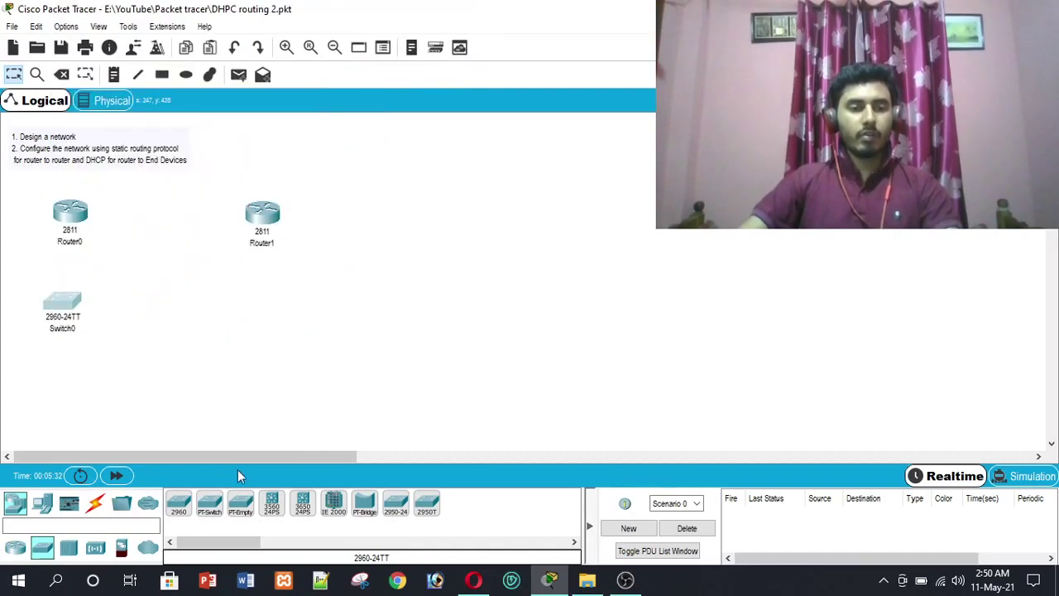
left_click(178, 503)
left_click(262, 319)
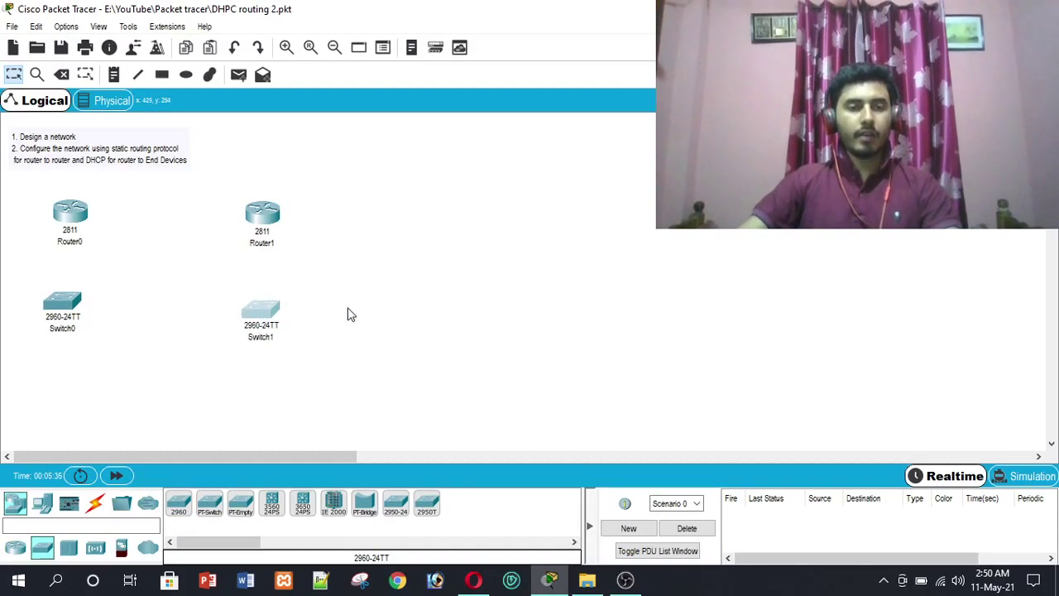
Step: Add a PC and a laptop side by side below Switch0
left_click(42, 503)
left_click(175, 506)
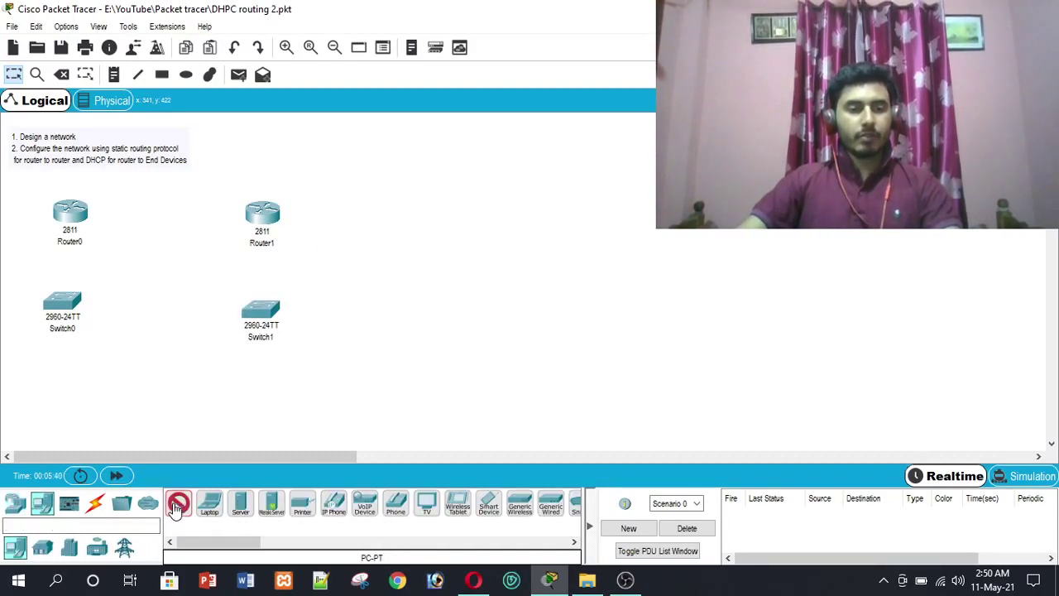
left_click(23, 393)
left_click(209, 503)
left_click(91, 391)
Step: Add a PC and a printer side by side below Switch1
left_click(178, 503)
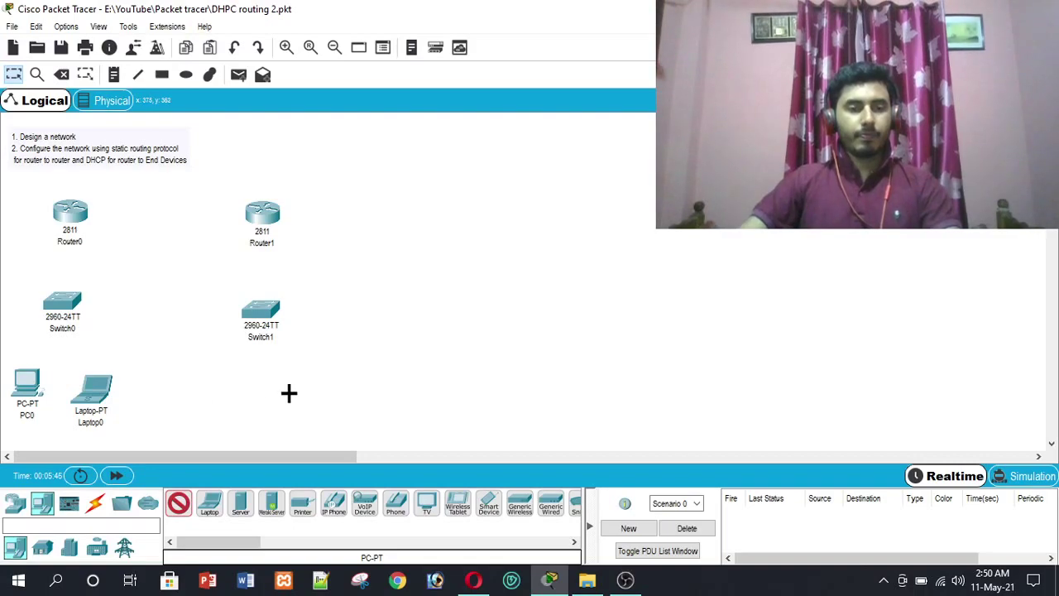
left_click(237, 393)
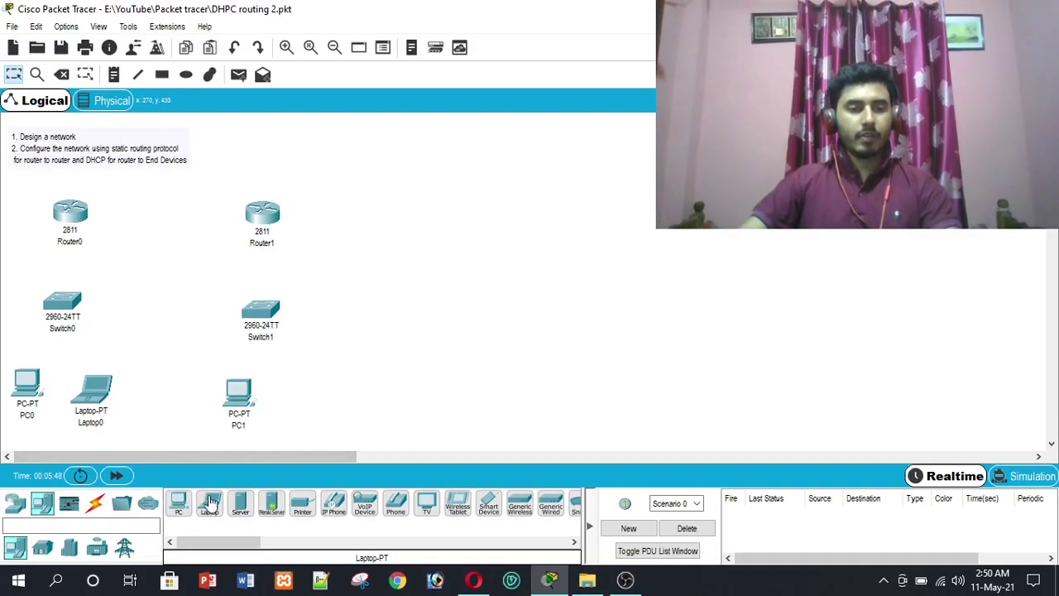
left_click(302, 505)
left_click(340, 384)
Step: Reposition PC1 and Printer0 on either side of Switch1 and shift Laptop0 slightly away from PC0
left_click_drag(248, 396, 209, 395)
left_click_drag(339, 394, 326, 394)
left_click_drag(192, 395, 217, 395)
left_click_drag(309, 389, 306, 386)
left_click_drag(214, 387, 193, 385)
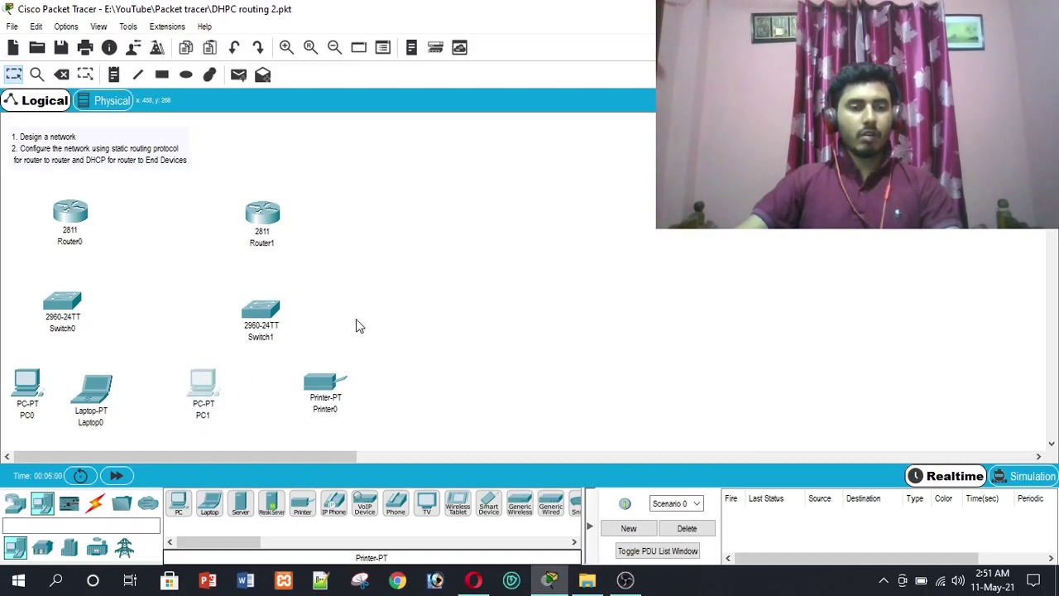
left_click(356, 325)
left_click_drag(101, 394, 106, 391)
Step: Connect PC0's FastEthernet0 to Switch0's FastEthernet0/1 with a copper straight-through cable
left_click(95, 503)
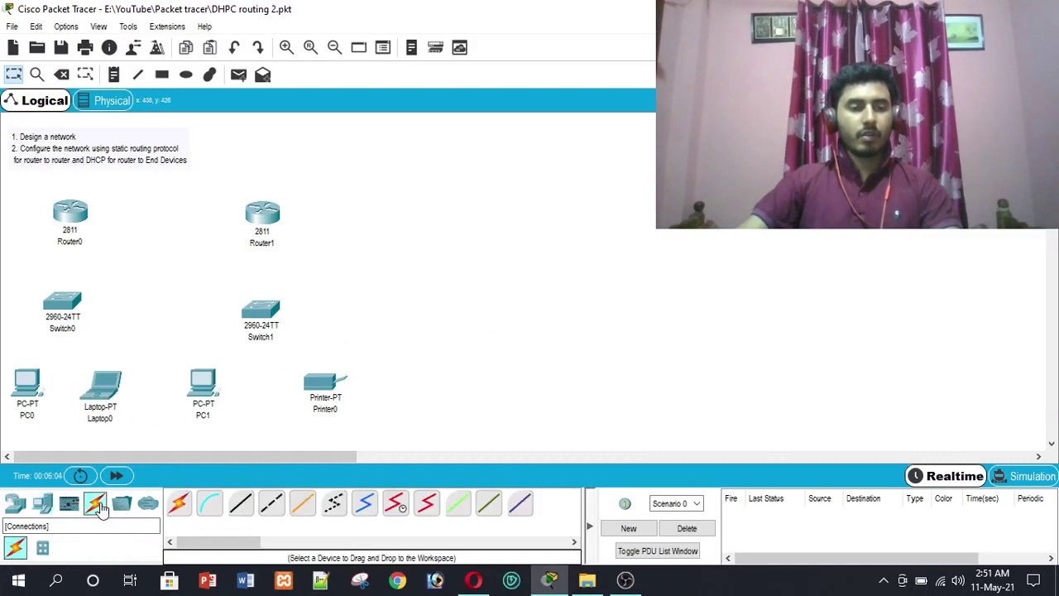
left_click(241, 505)
left_click(33, 368)
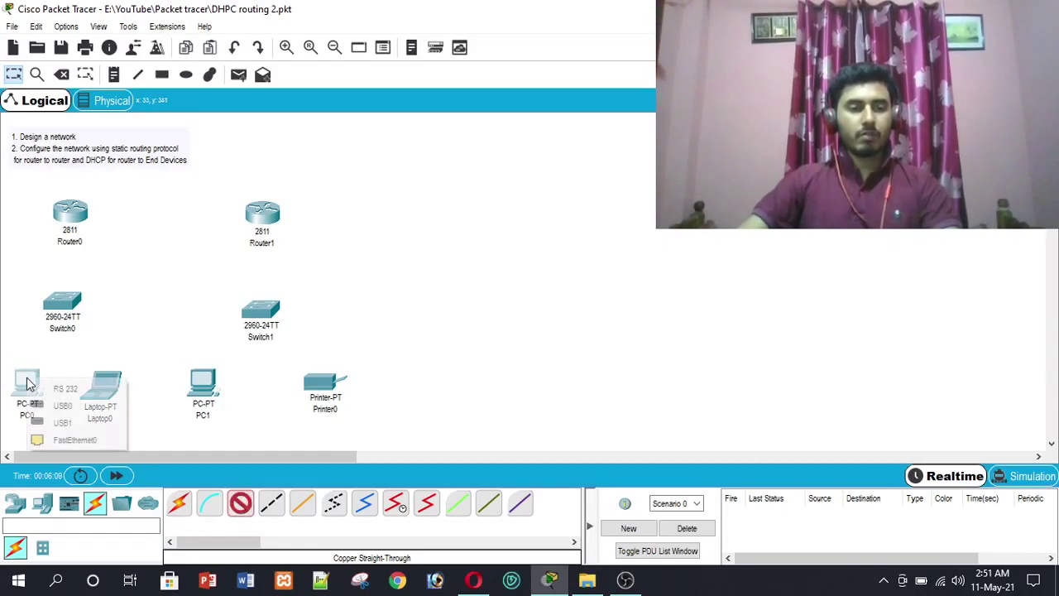
left_click(101, 441)
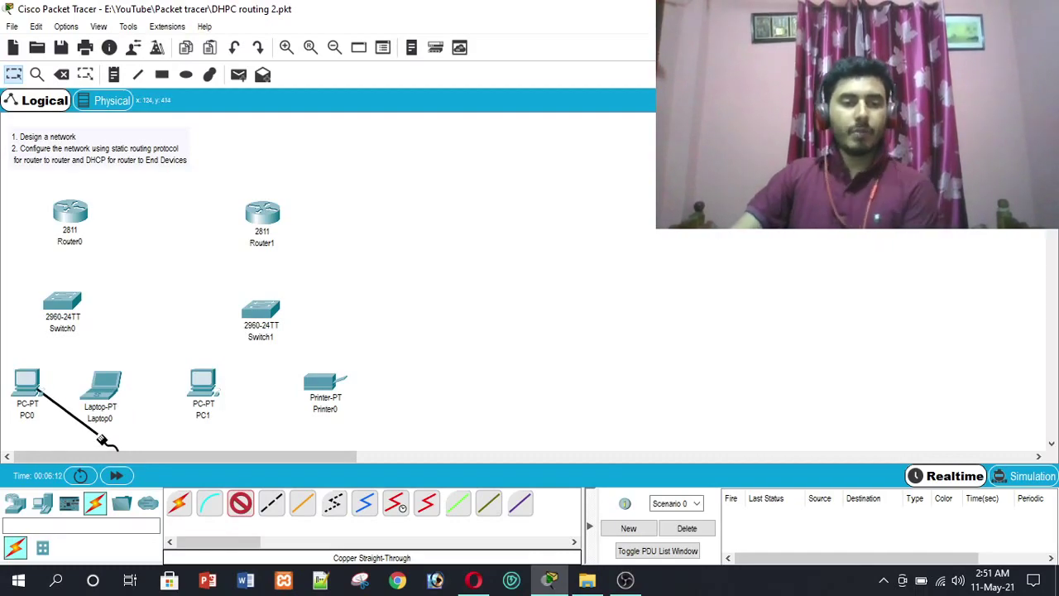
left_click(60, 308)
left_click(106, 29)
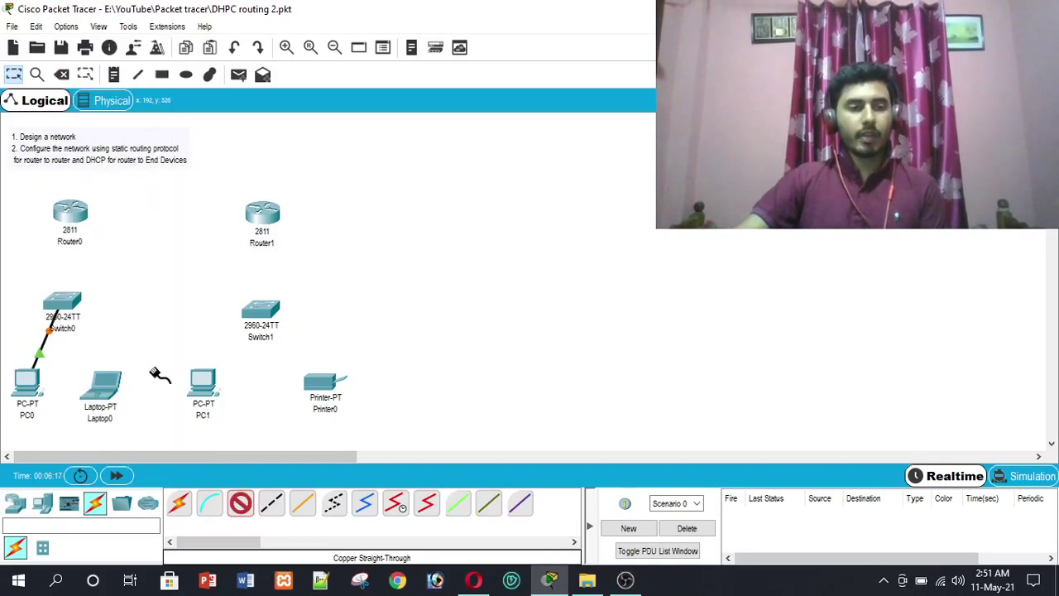
Step: Connect Switch0's FastEthernet0/2 to Laptop0's FastEthernet0 with a copper straight-through cable
left_click(61, 308)
left_click(133, 31)
left_click(107, 379)
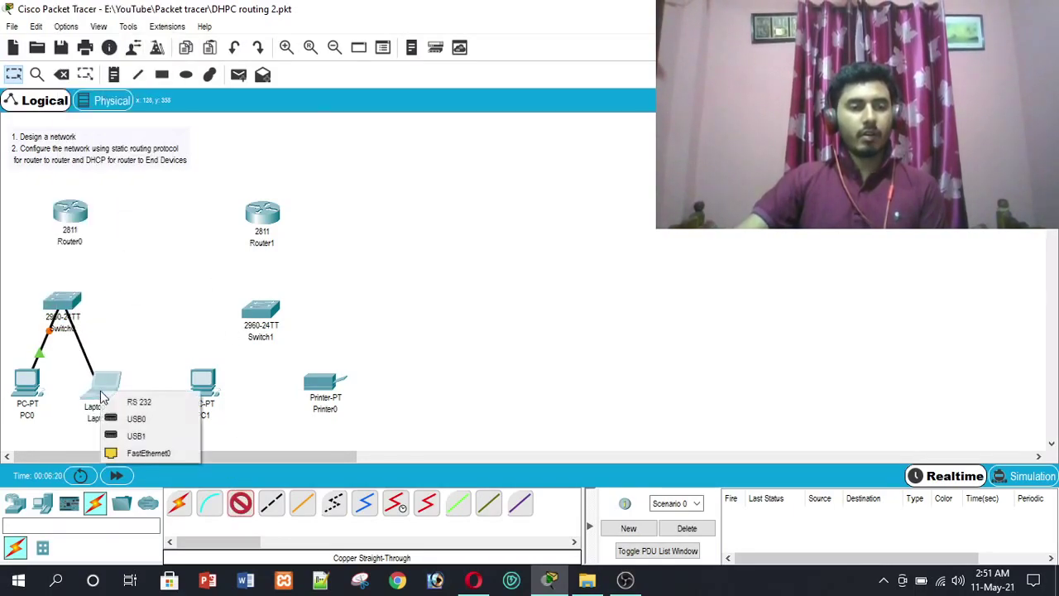
left_click(174, 450)
Step: Connect Router0 to Switch0's FastEthernet0/3 with a copper straight-through cable and align the router above the switch
left_click(239, 502)
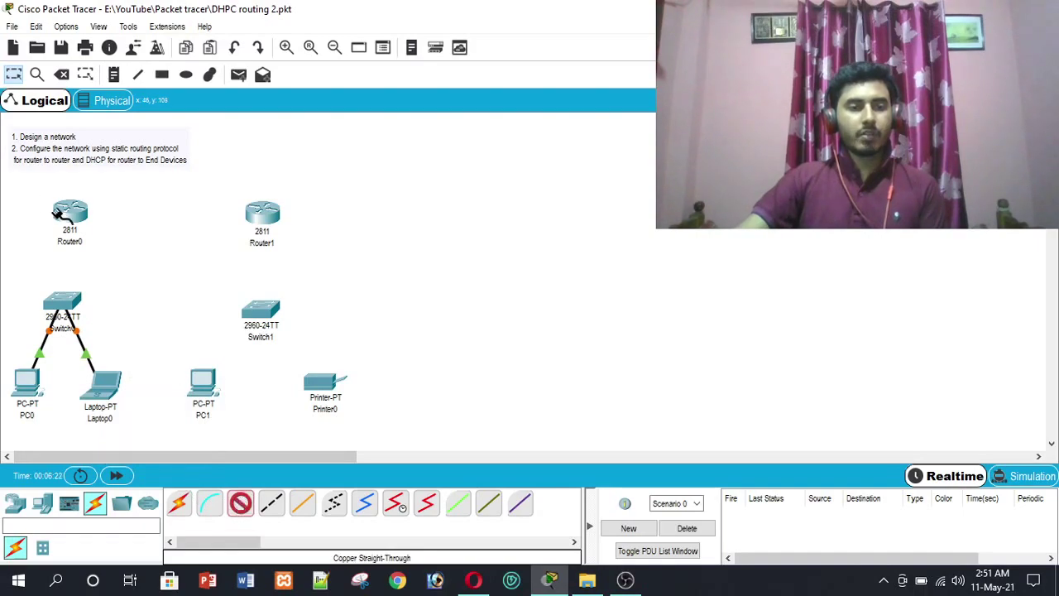
left_click(71, 214)
left_click(124, 263)
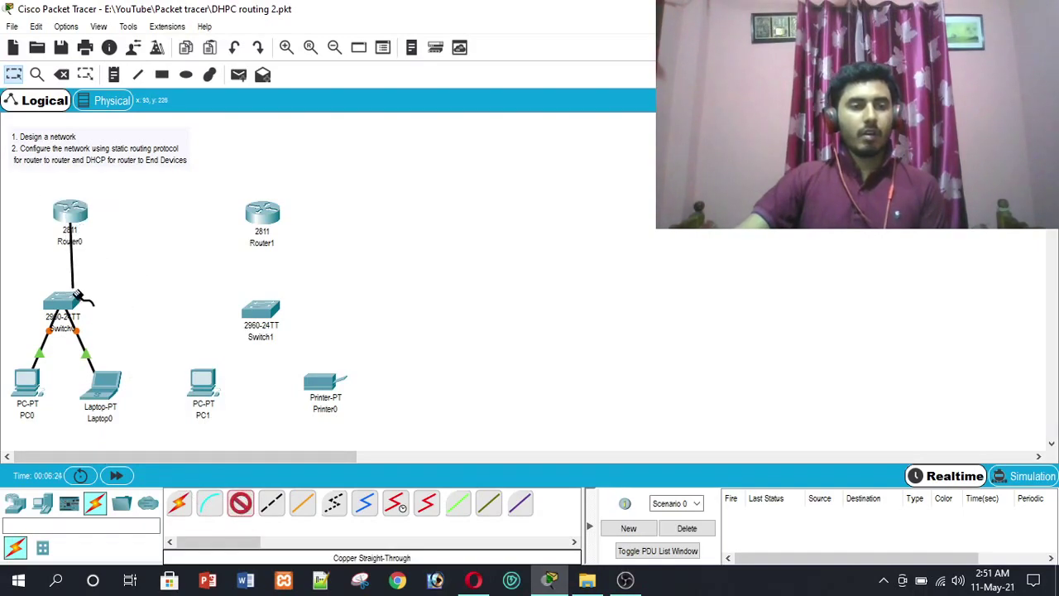
left_click(62, 307)
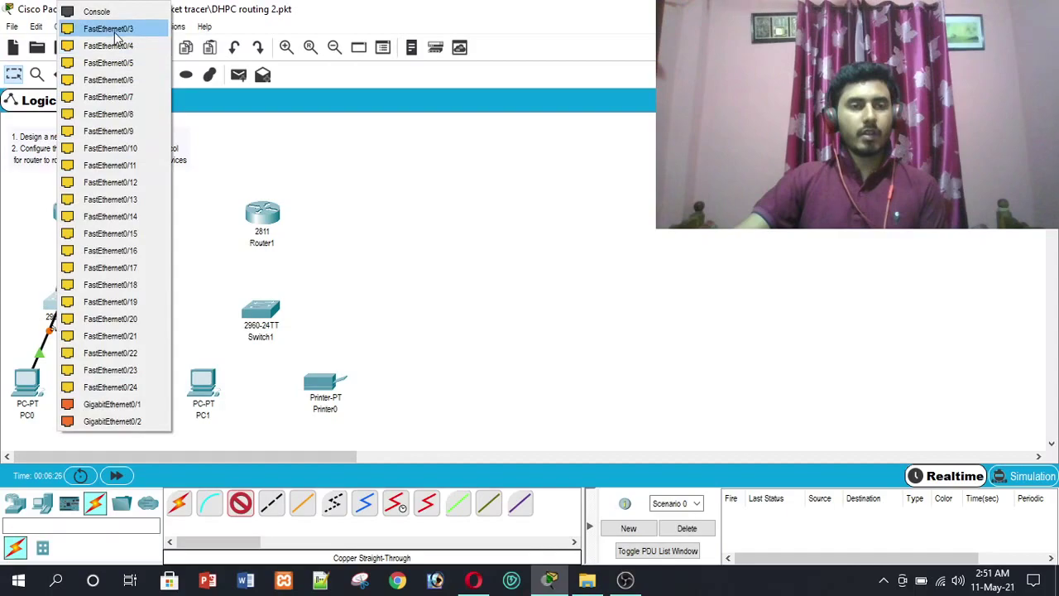
left_click(111, 30)
left_click_drag(67, 214, 62, 210)
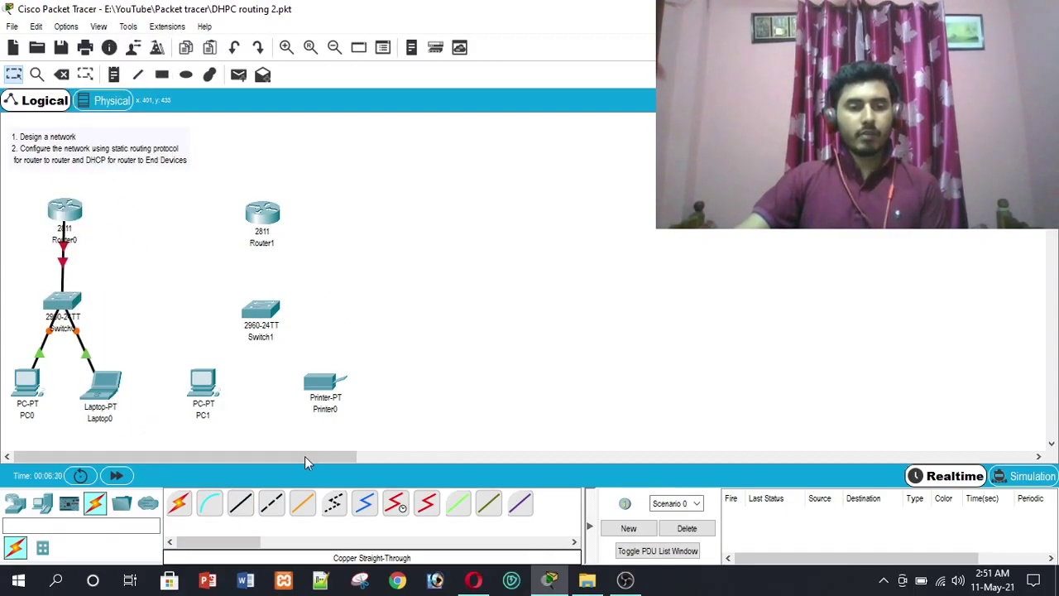
Step: Connect Router1's FastEthernet0/0 to Switch1's FastEthernet0/1 with a copper straight-through cable
left_click(241, 503)
left_click(259, 217)
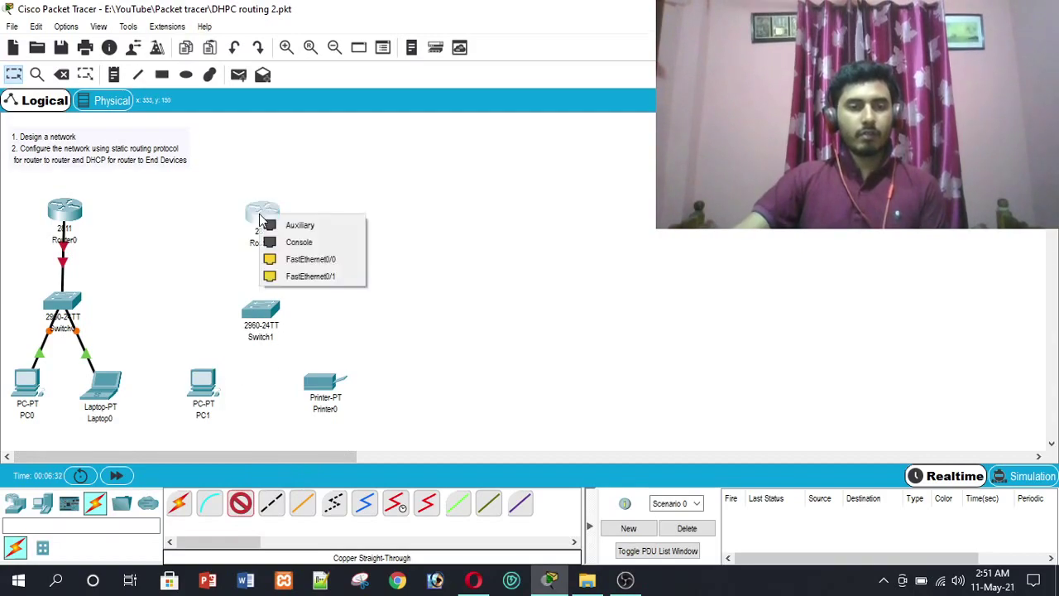
left_click(310, 259)
left_click(265, 313)
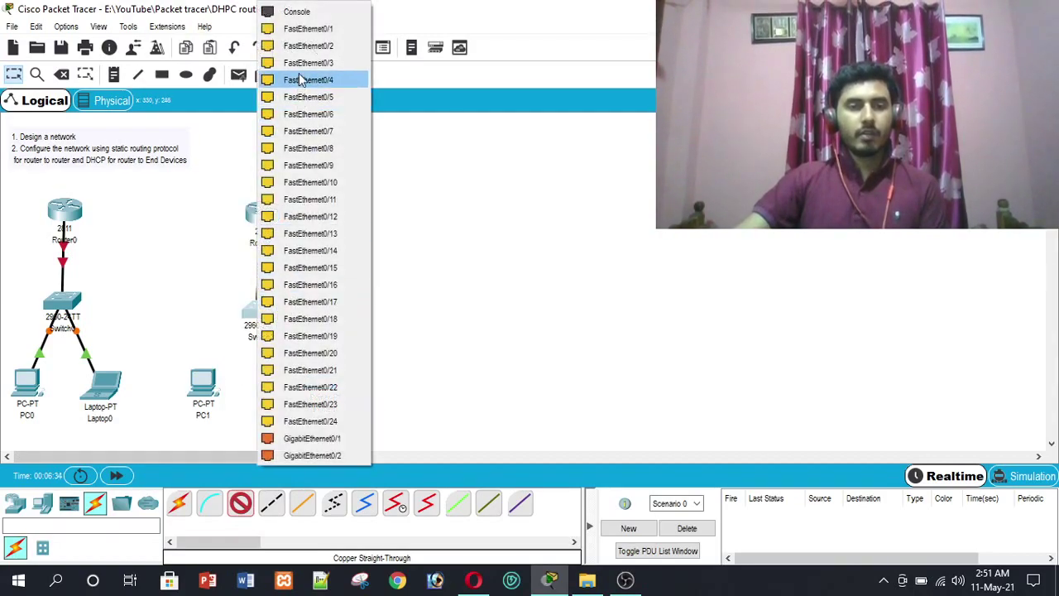
left_click(308, 32)
Step: Connect PC1's FastEthernet0 to Switch1's FastEthernet0/2 with a copper straight-through cable
left_click(203, 385)
left_click(253, 440)
left_click(263, 311)
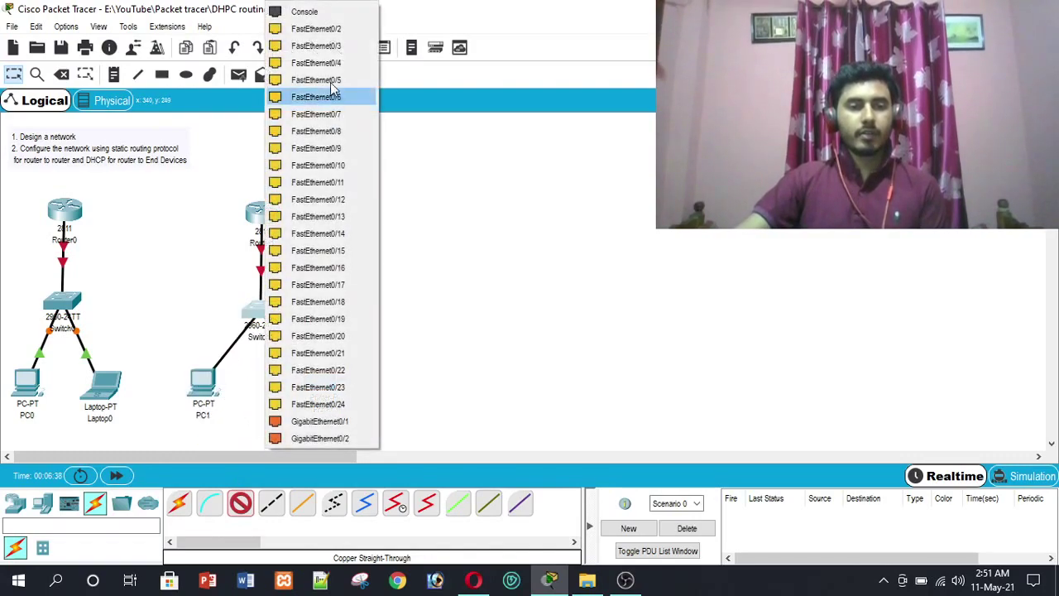
left_click(317, 29)
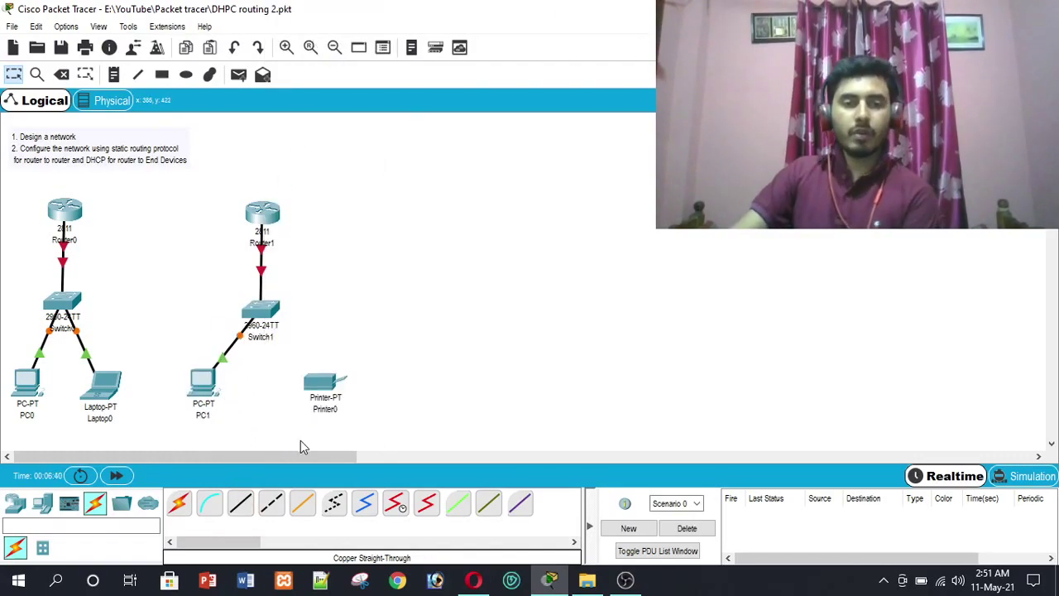
Step: Connect Switch1's FastEthernet0/3 to Printer0's FastEthernet0 with a copper straight-through cable and move the printer slightly lower
left_click(240, 502)
left_click(263, 312)
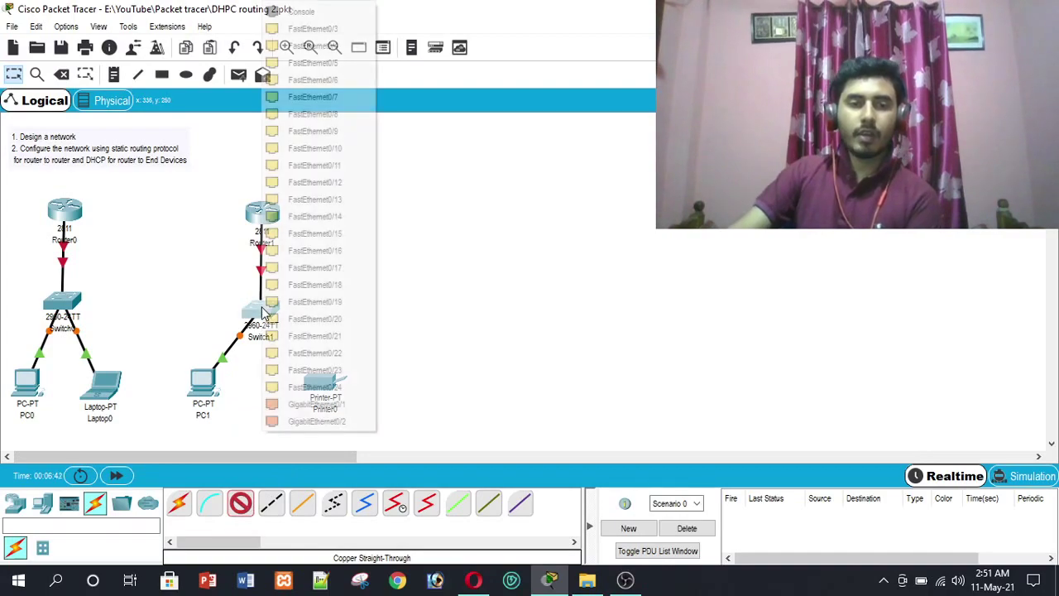
left_click(309, 30)
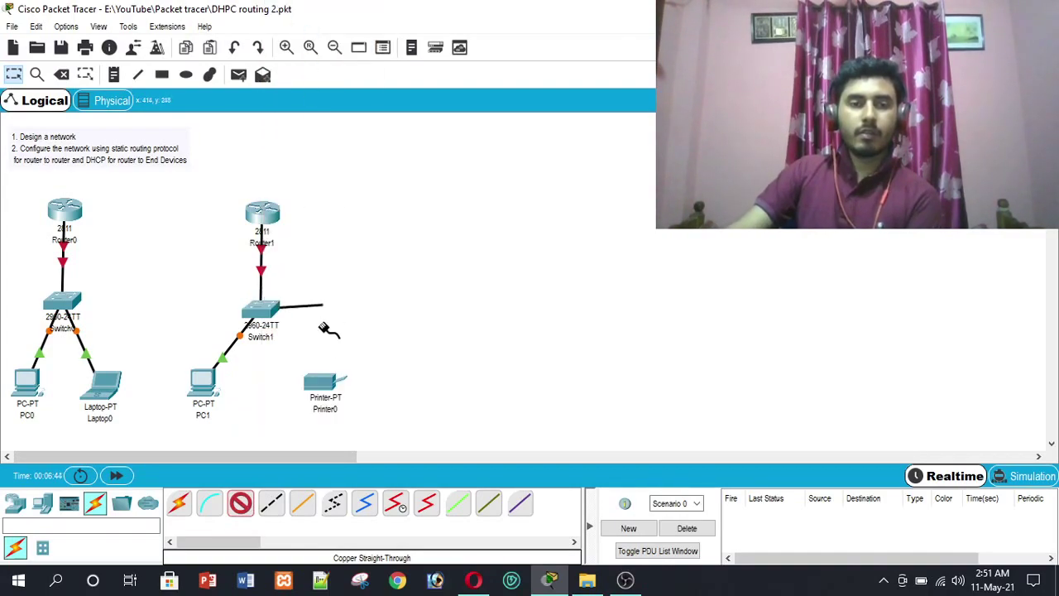
left_click(320, 383)
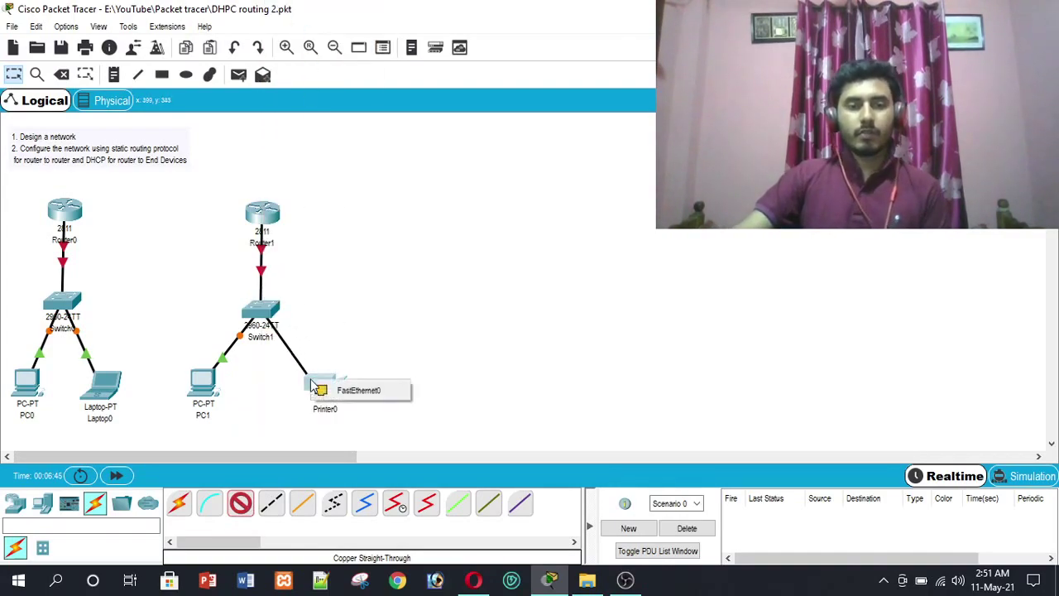
left_click(354, 393)
left_click_drag(328, 385, 329, 392)
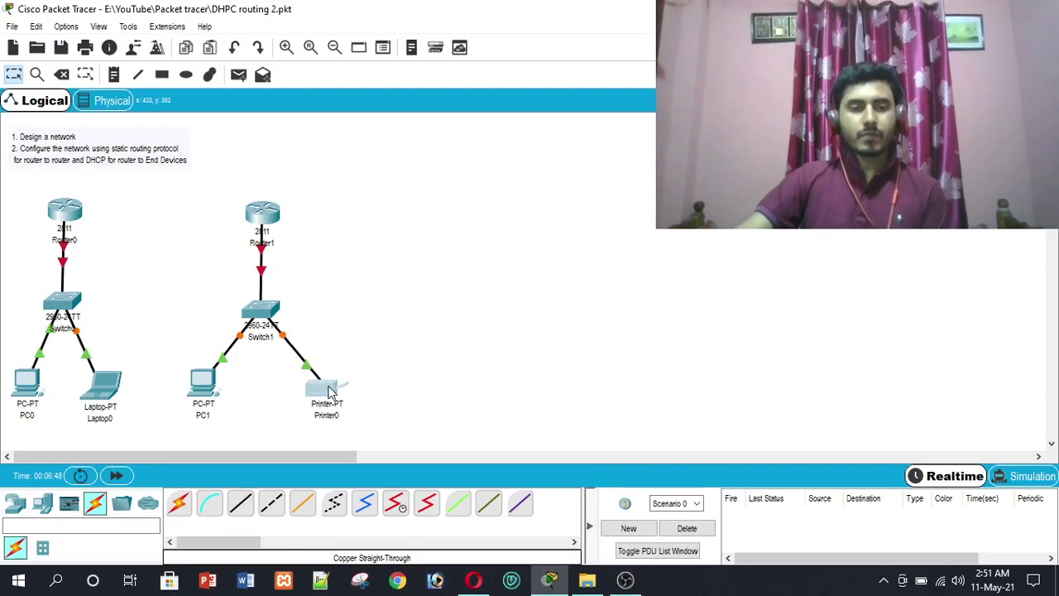
left_click(735, 72)
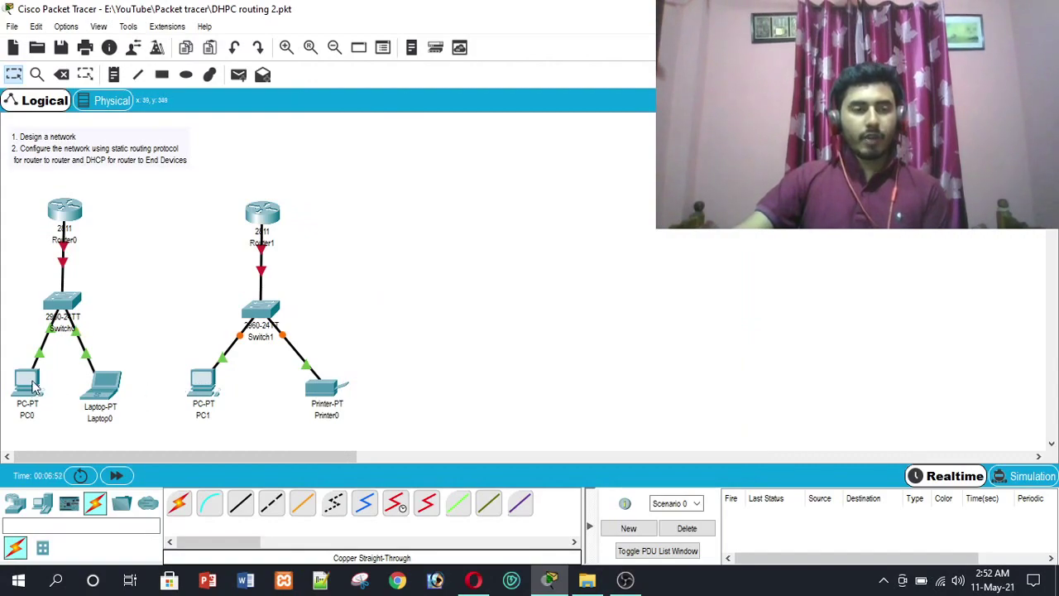
Step: Link Router0 to Router1's FastEthernet0/1 with a copper cross-over cable
left_click_drag(70, 217, 72, 214)
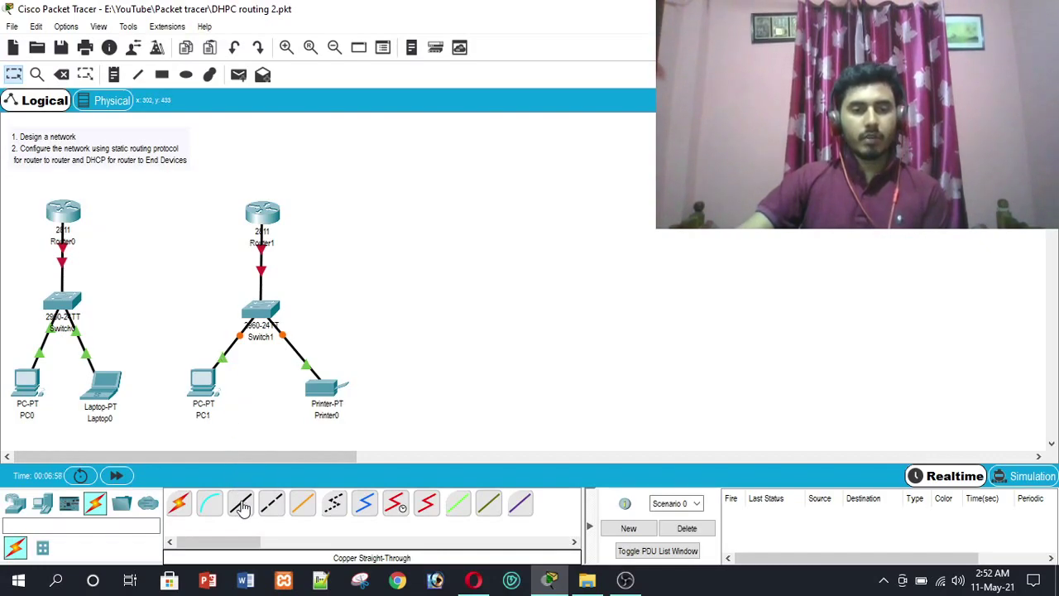
left_click(271, 507)
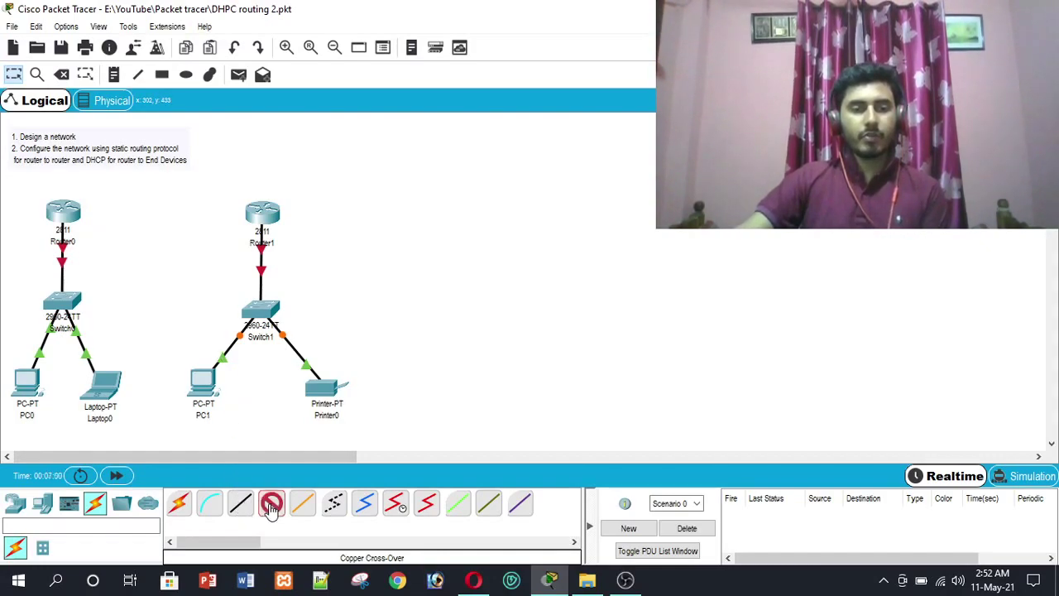
left_click(66, 213)
left_click(123, 256)
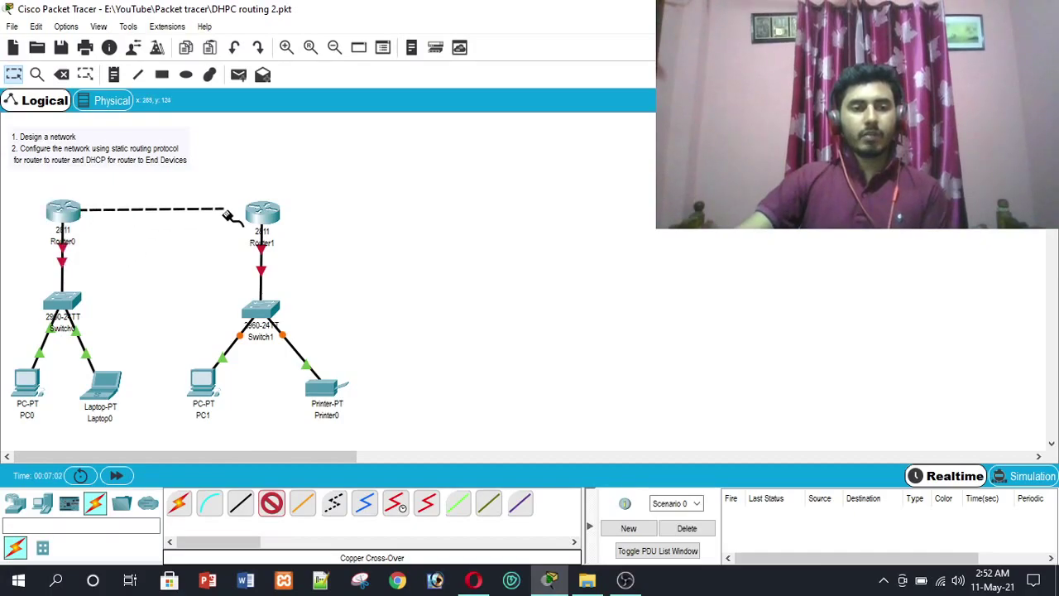
left_click(262, 214)
left_click(306, 254)
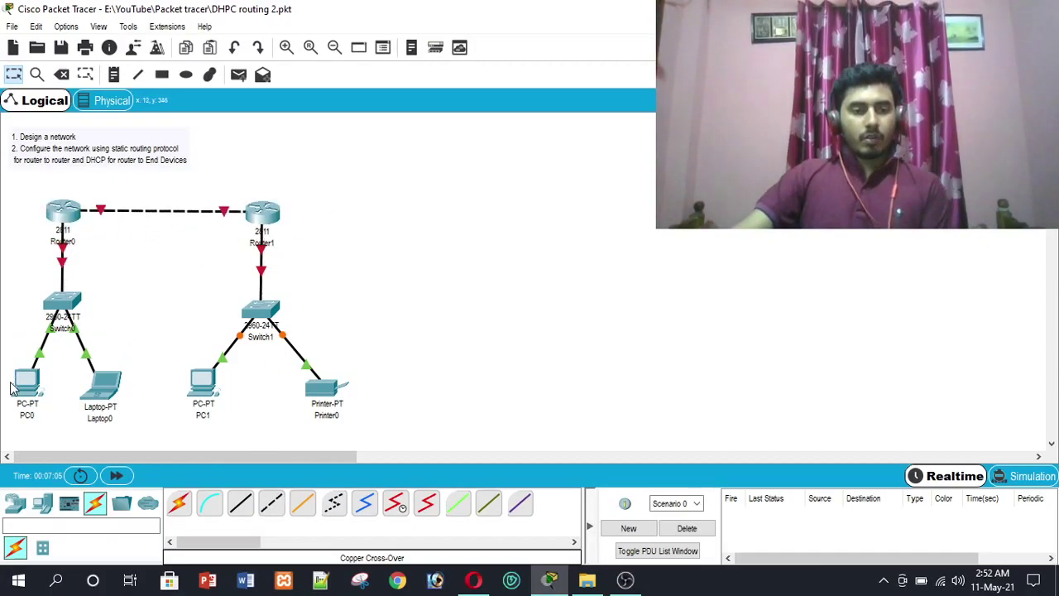
Step: Move PC0 slightly farther left in the workspace, away from Laptop0
left_click_drag(18, 389, 13, 393)
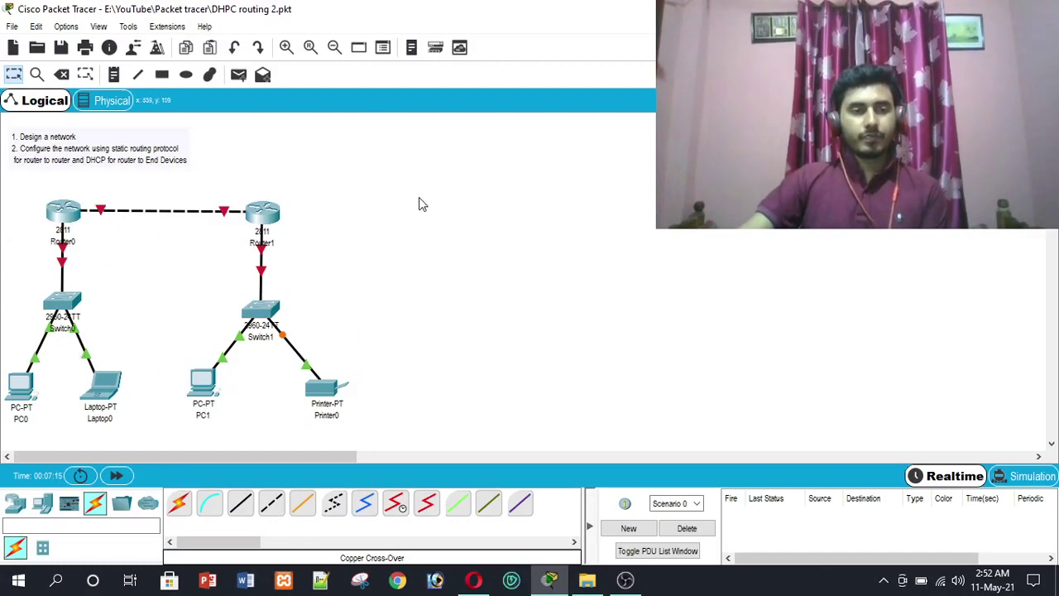
Step: Try to obtain PC0's IPv4 configuration on FastEthernet0 through DHCP
left_click(18, 388)
left_click(383, 109)
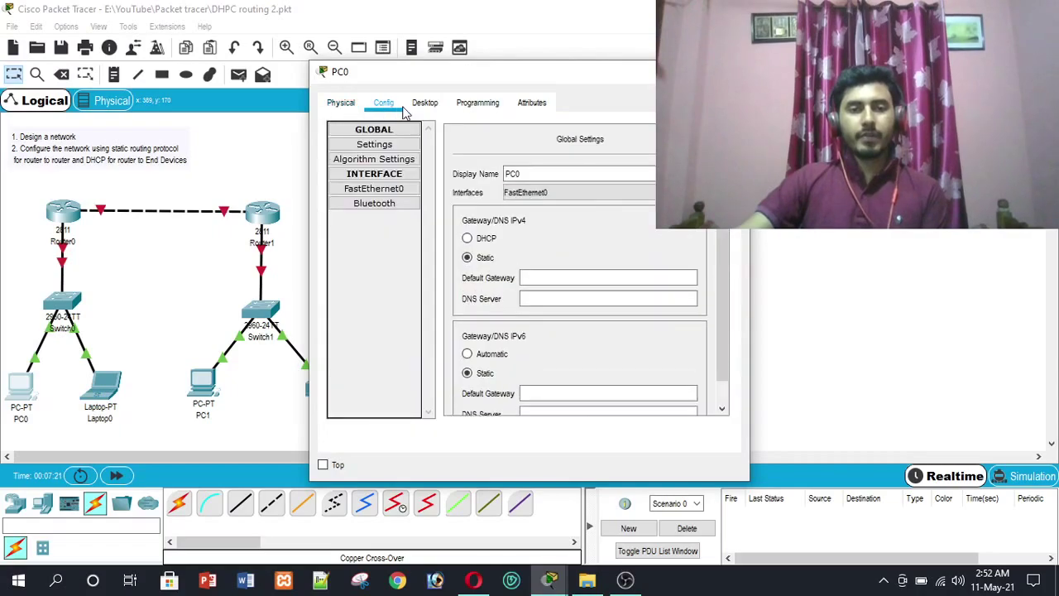
left_click(429, 106)
left_click(366, 165)
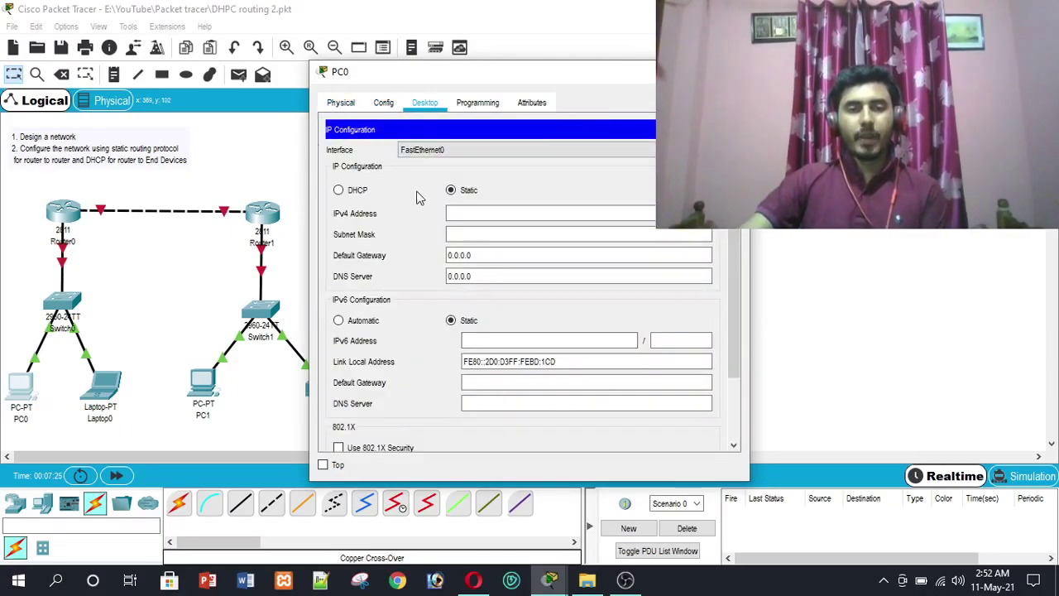
left_click(338, 190)
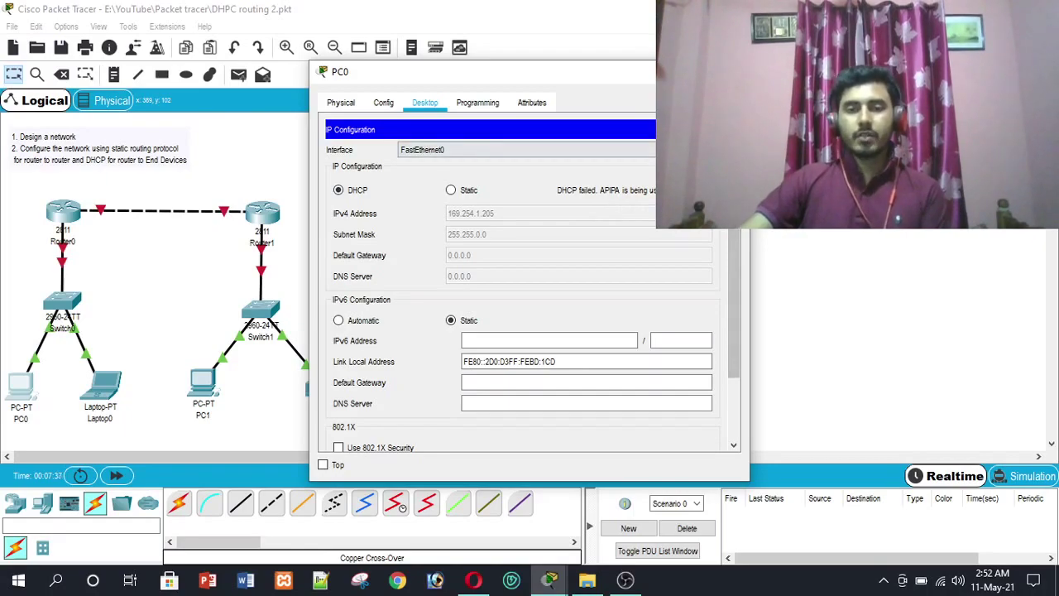
left_click(732, 71)
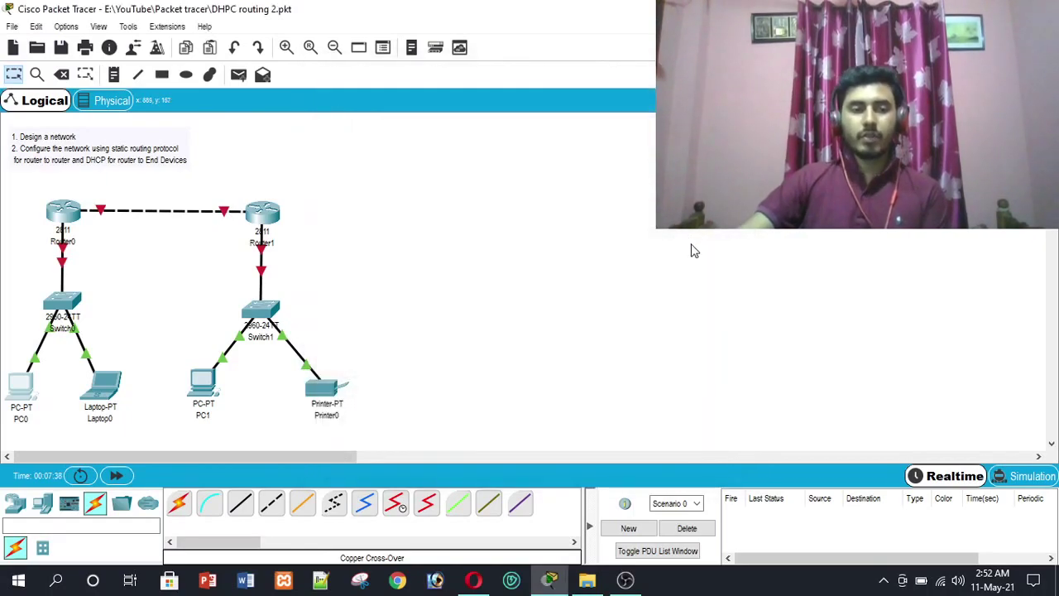
Step: Switch PC0's IPv4 configuration back to static and close its device window
left_click(29, 387)
left_click(337, 199)
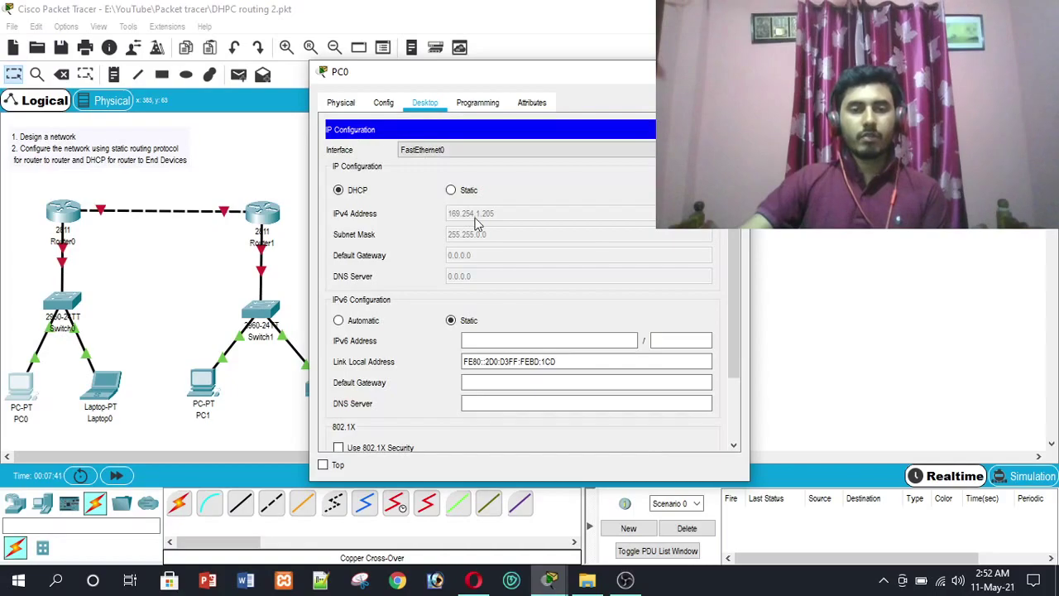
left_click(451, 190)
left_click(732, 71)
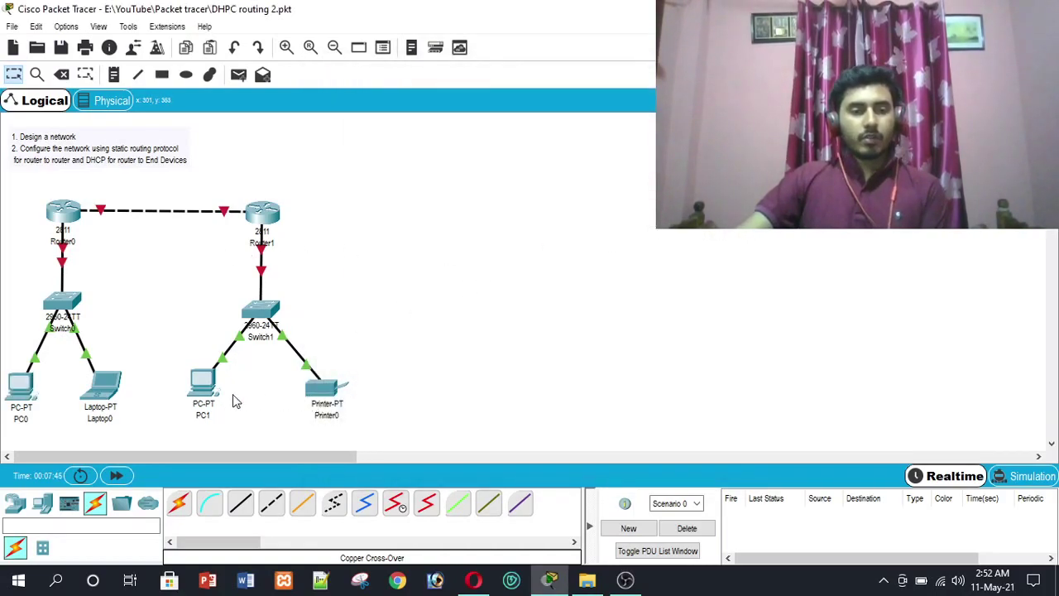
Step: Label the inter-router link with notes 10.0.0.1 at Router0's end and 10.0.0.2 at Router1's end
left_click(113, 75)
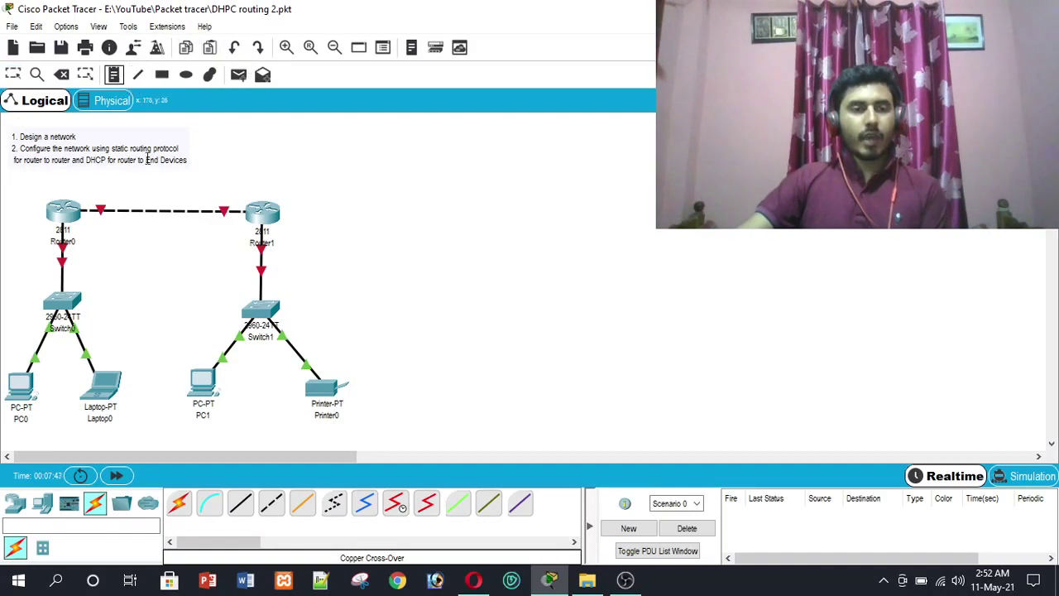
left_click(91, 192)
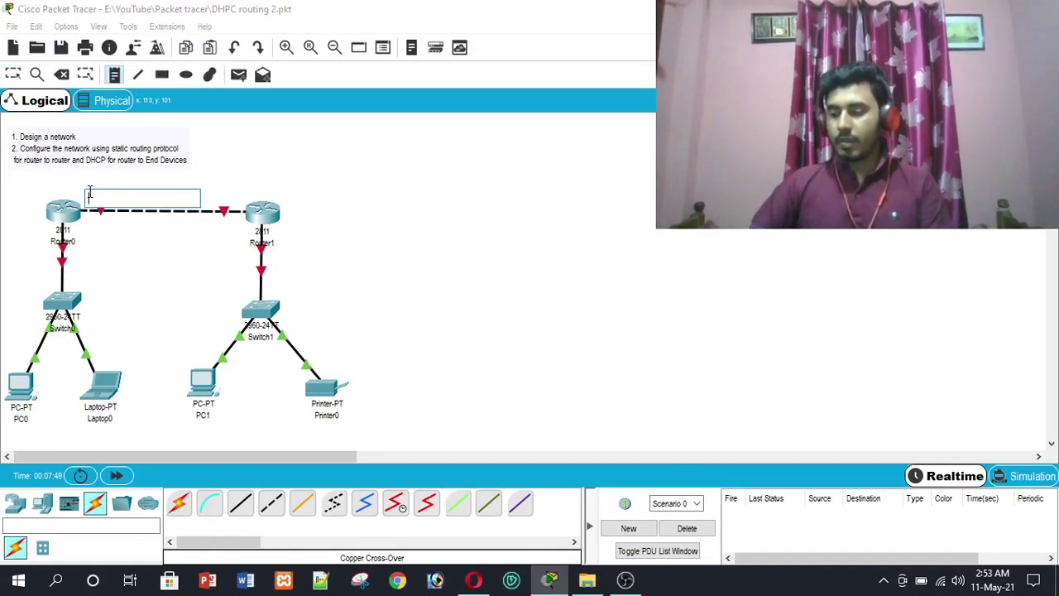
type("10.0.")
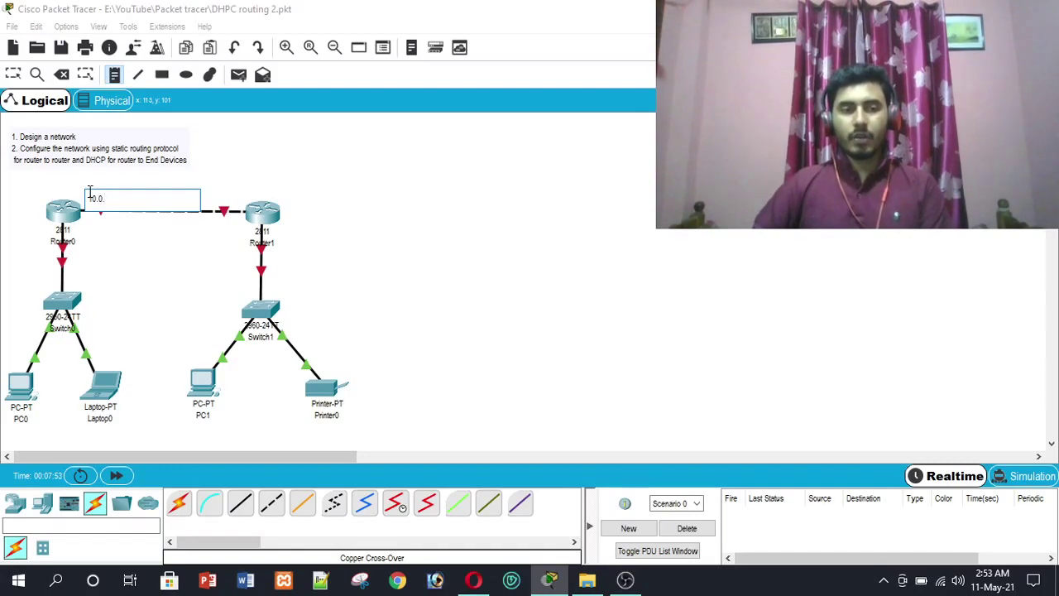
type("0.1")
left_click(206, 188)
type(".0.0.")
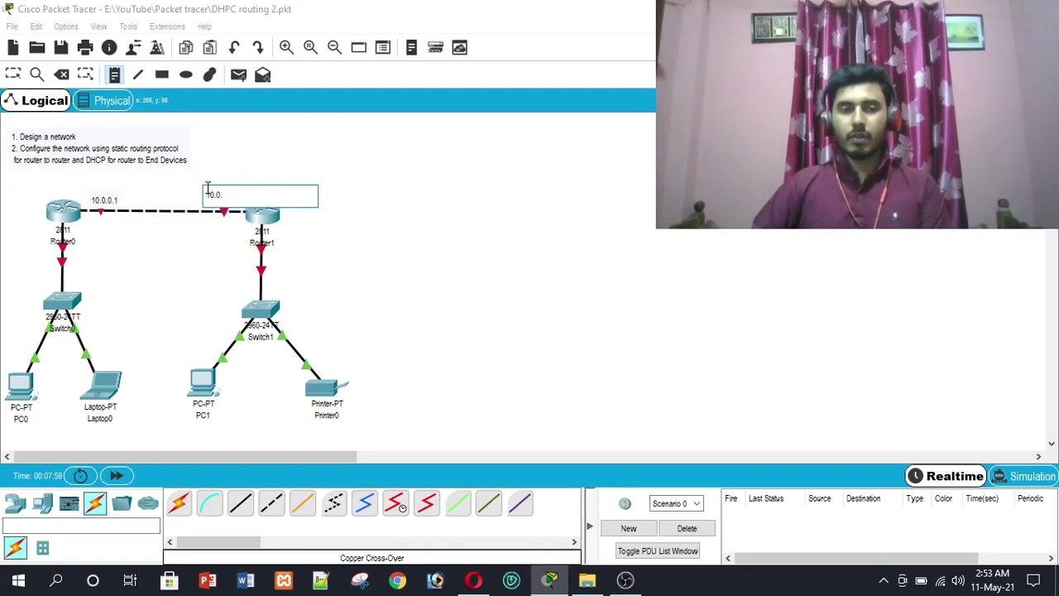
Step: Add the note 192.168.10.1 on the link between Router0 and Switch0
left_click(45, 252)
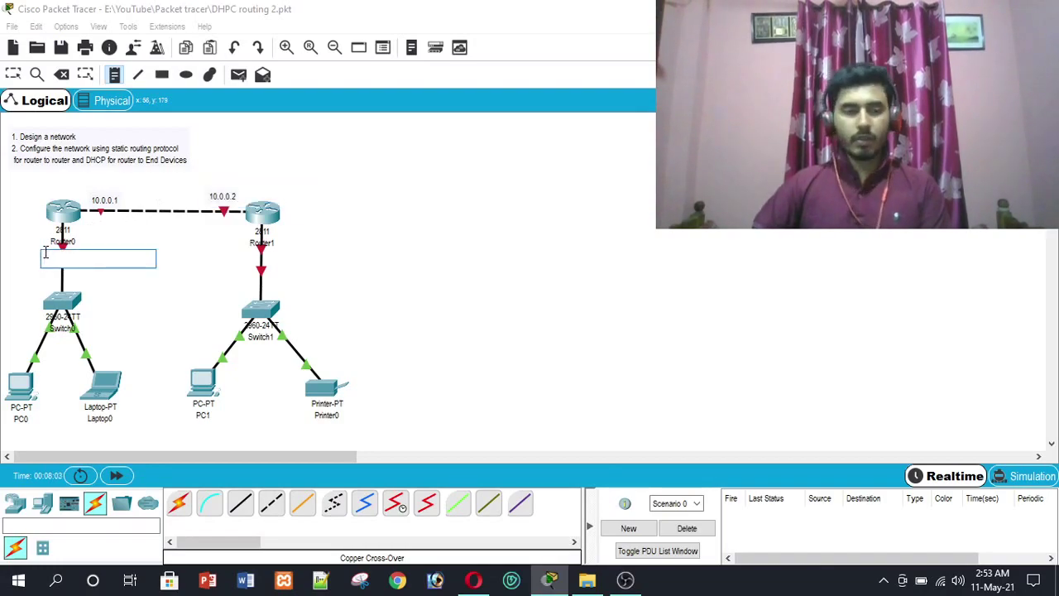
type("1")
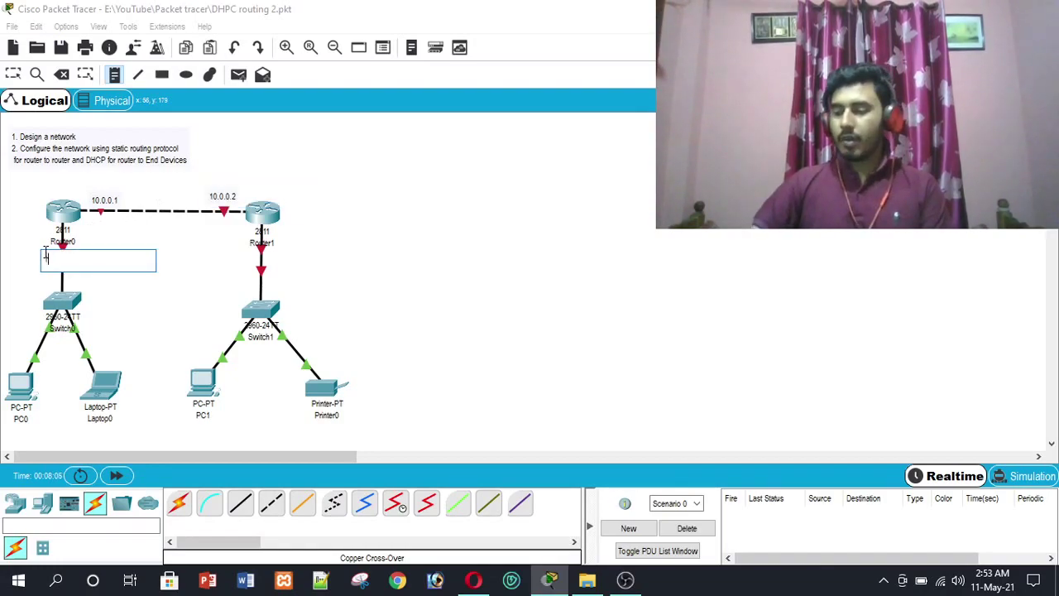
type("92.168.")
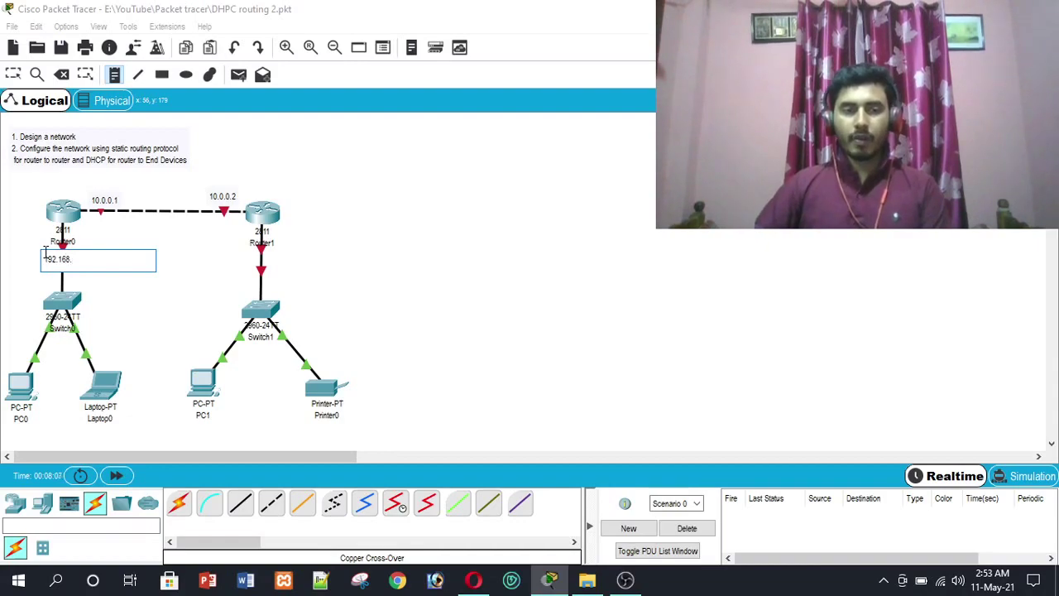
type("10.")
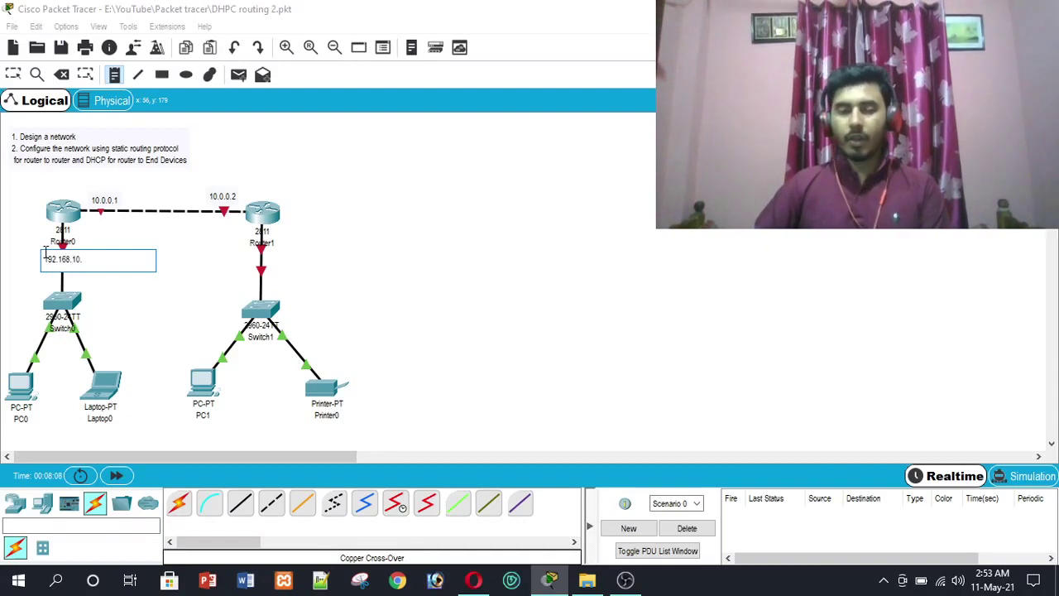
type("1")
Step: Add the note 192.168.10.2 on the link between Router1 and Switch1
left_click(235, 252)
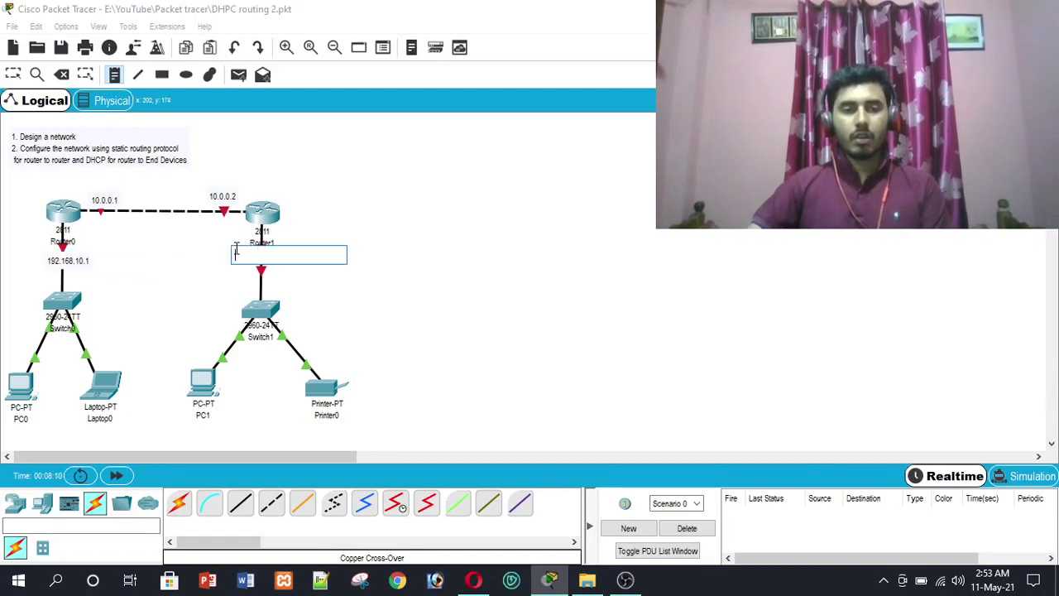
type("192.168.")
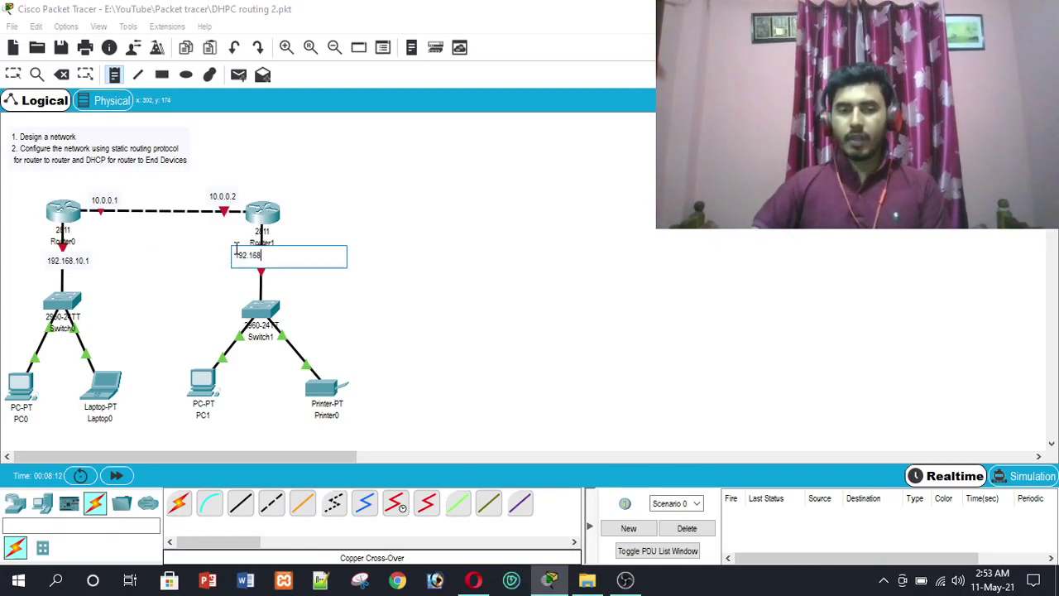
type("10.2")
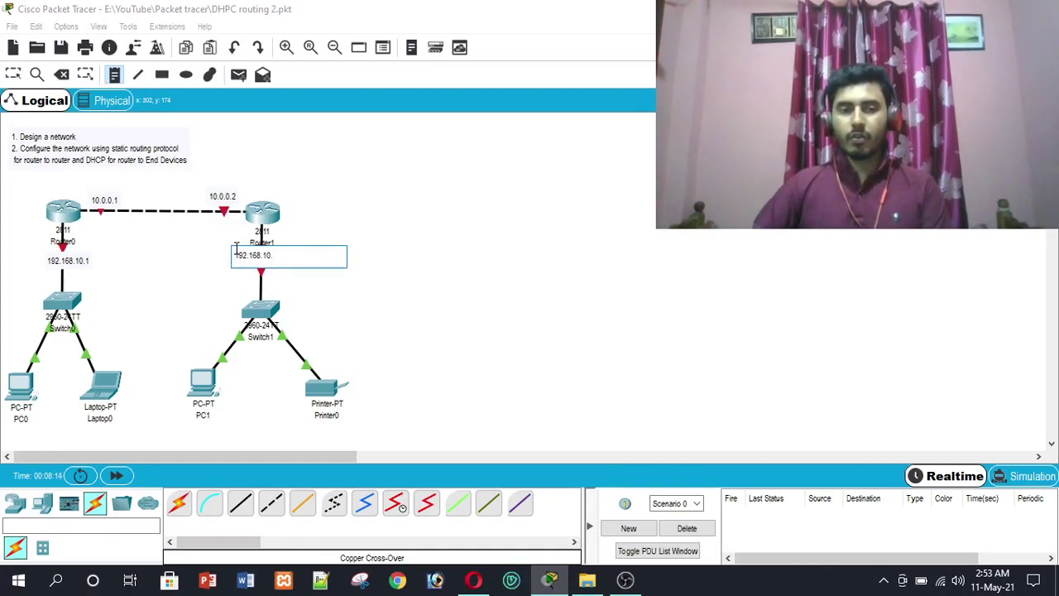
left_click(272, 504)
key("Escape")
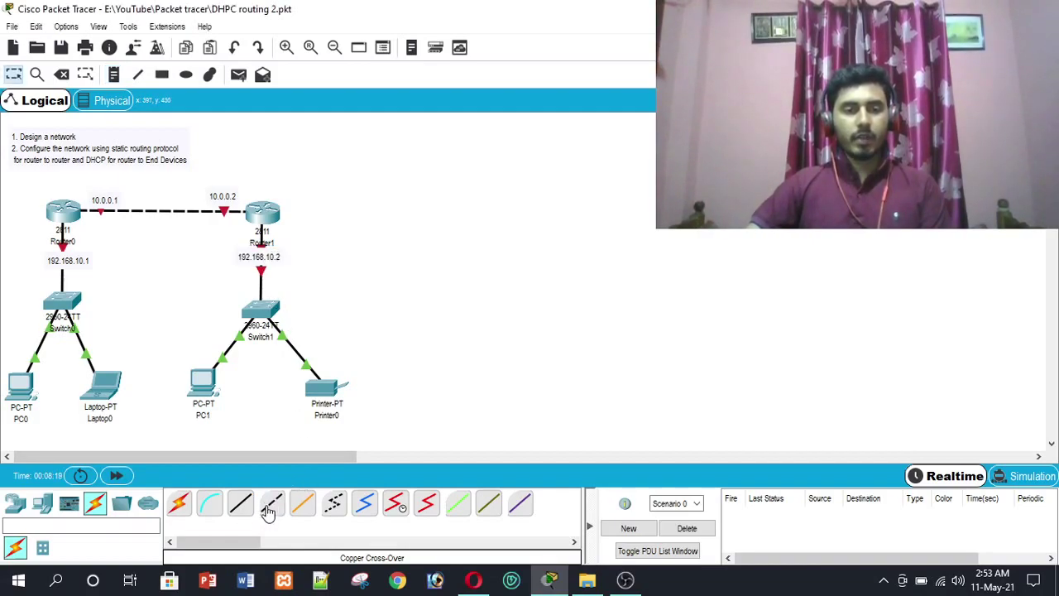
Step: Change the address note below Router1 to 192.168.20.1 and nudge it slightly to the right
double_click(281, 257)
key("BackSpace")
key("BackSpace")
key("BackSpace")
key("BackSpace")
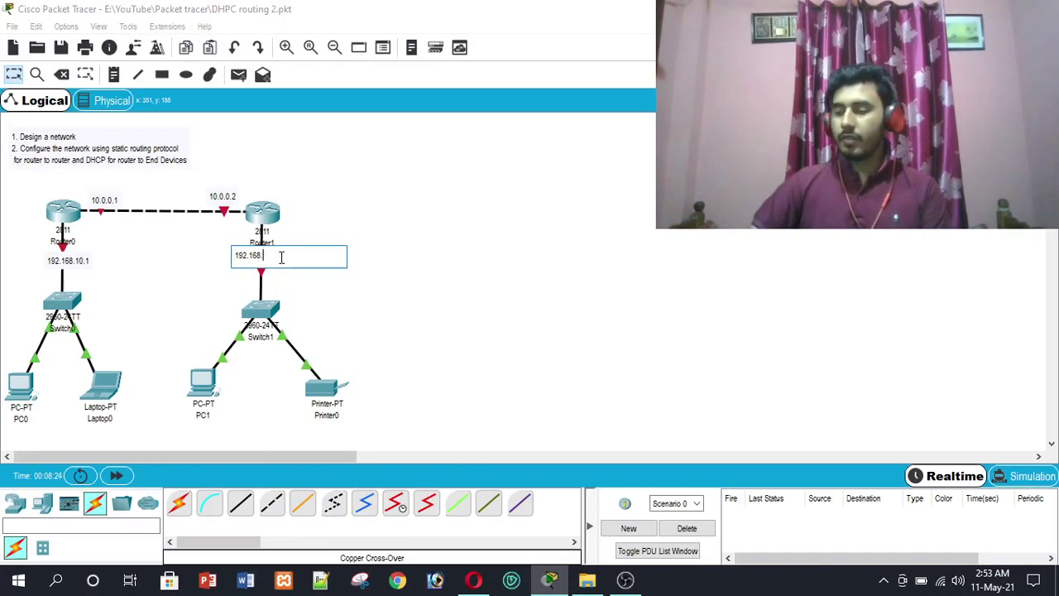
type("20.1")
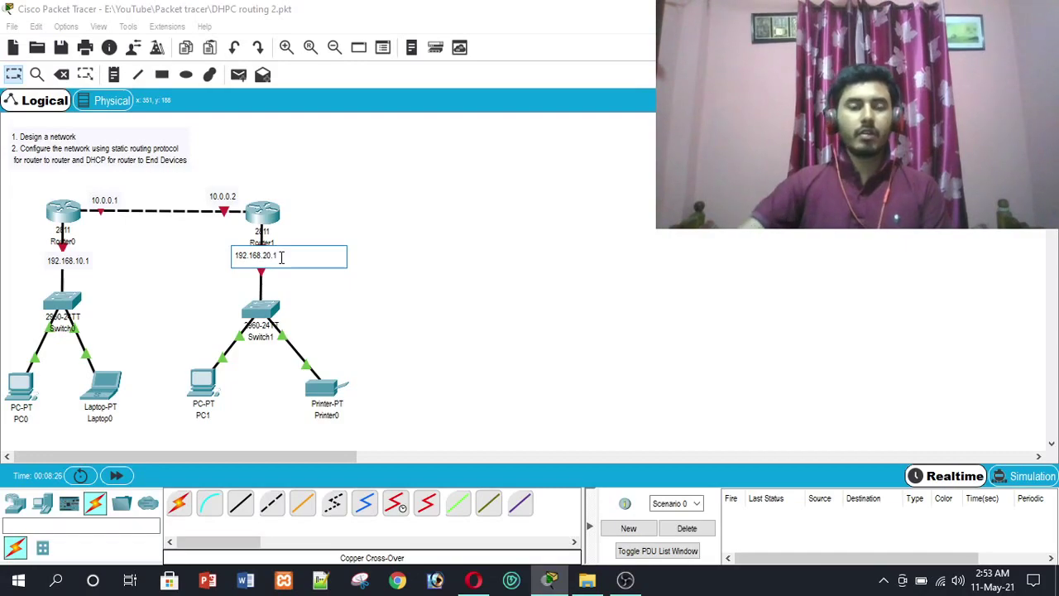
left_click(267, 511)
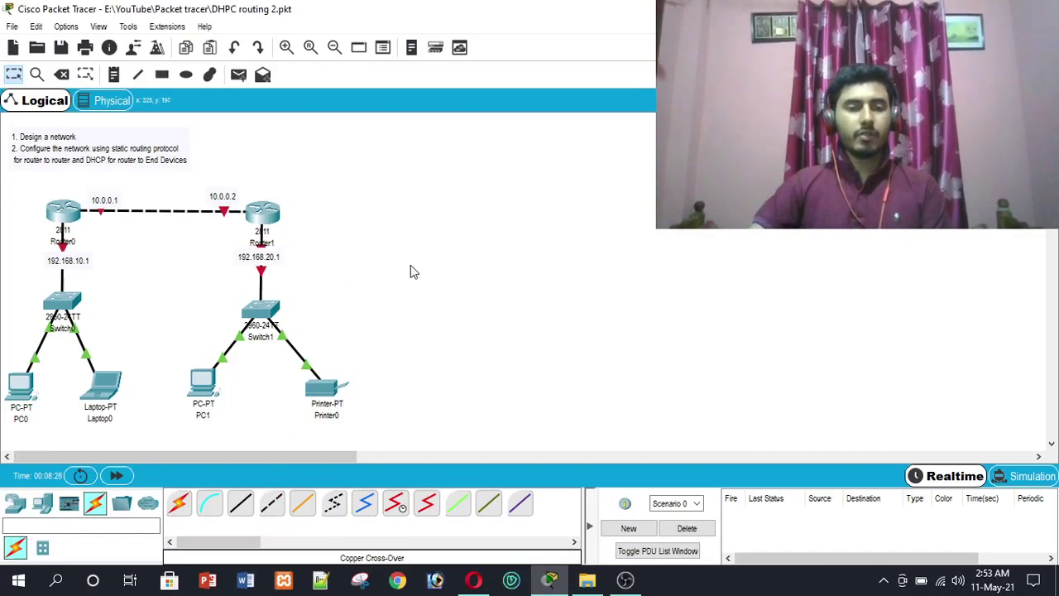
left_click_drag(270, 263, 275, 263)
left_click(333, 288)
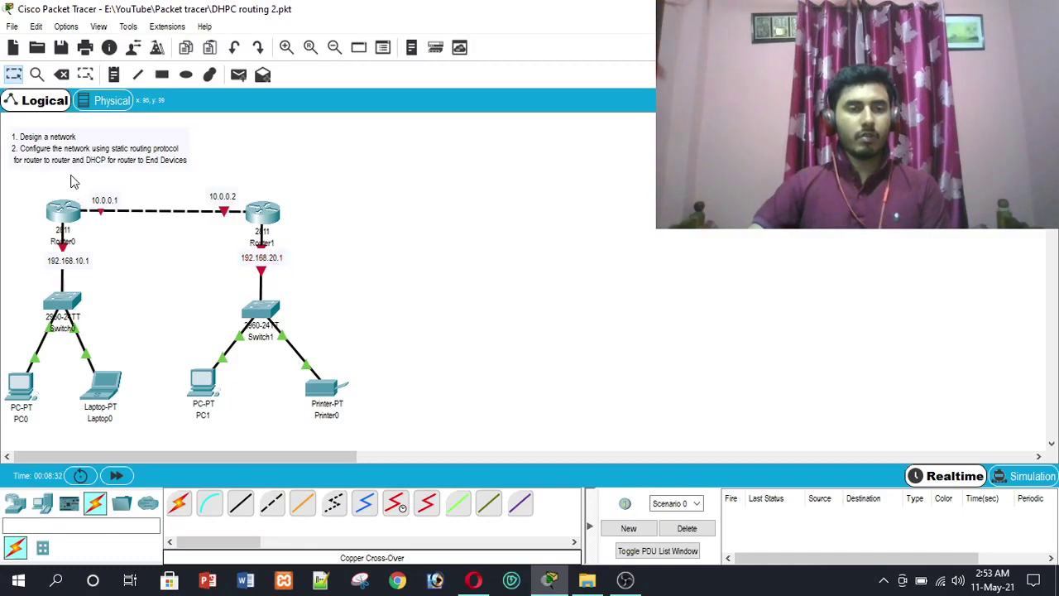
Step: Add the note "static route" above the middle of the link between the two routers
left_click(113, 76)
left_click(136, 191)
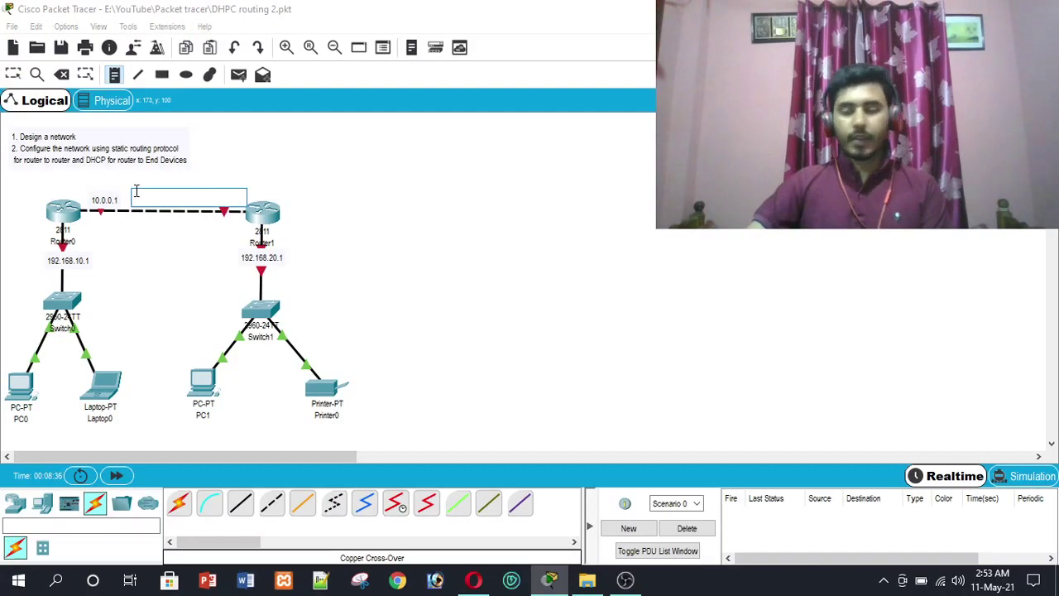
type("stati")
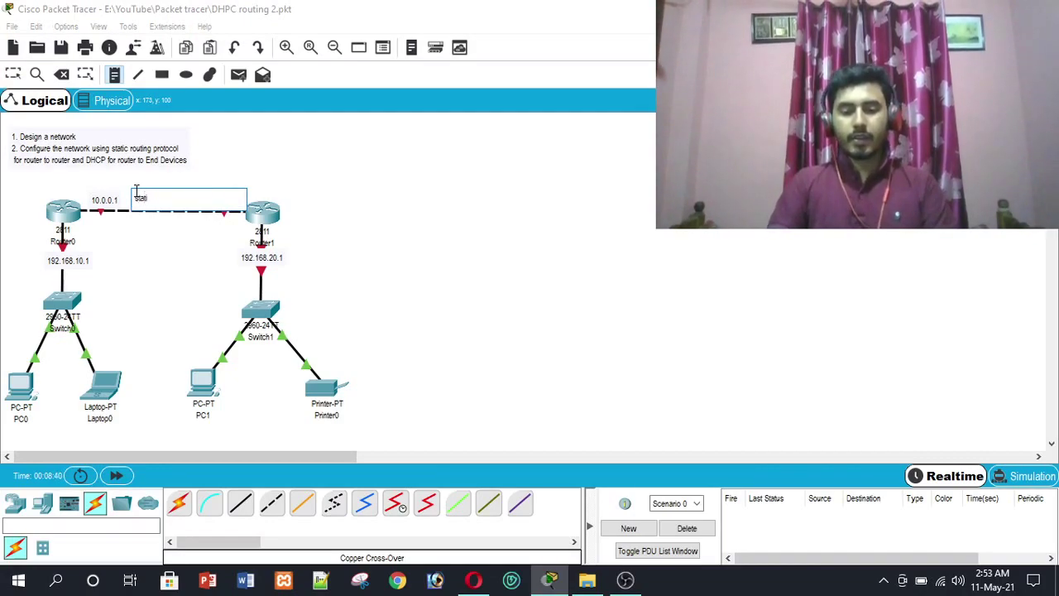
type("c route")
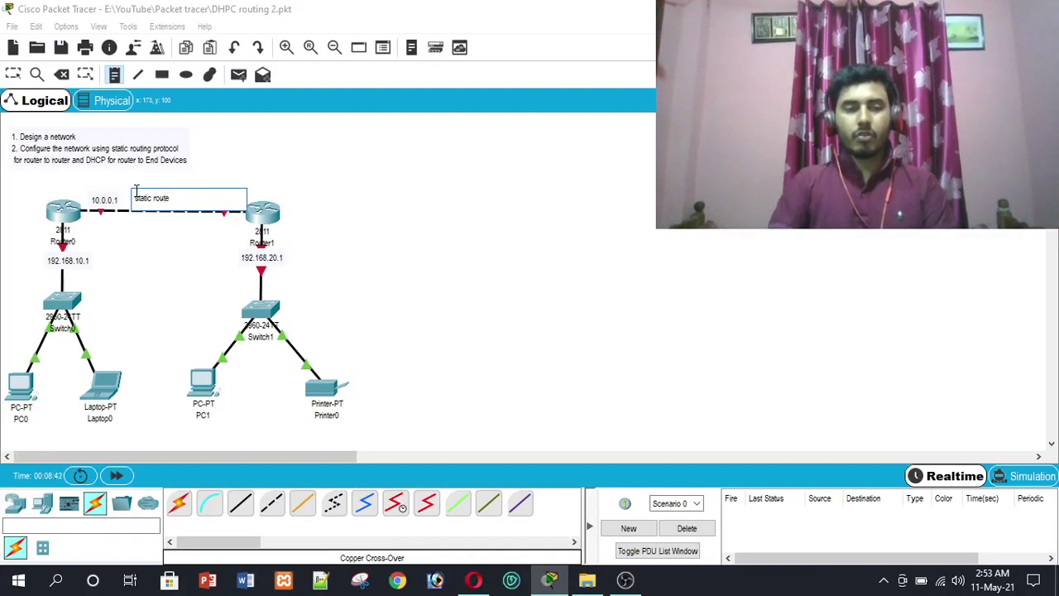
Step: Add "DHCP route" notes beside the Router1–Switch1 link and the Router0–Switch0 link
left_click(308, 247)
type("DH")
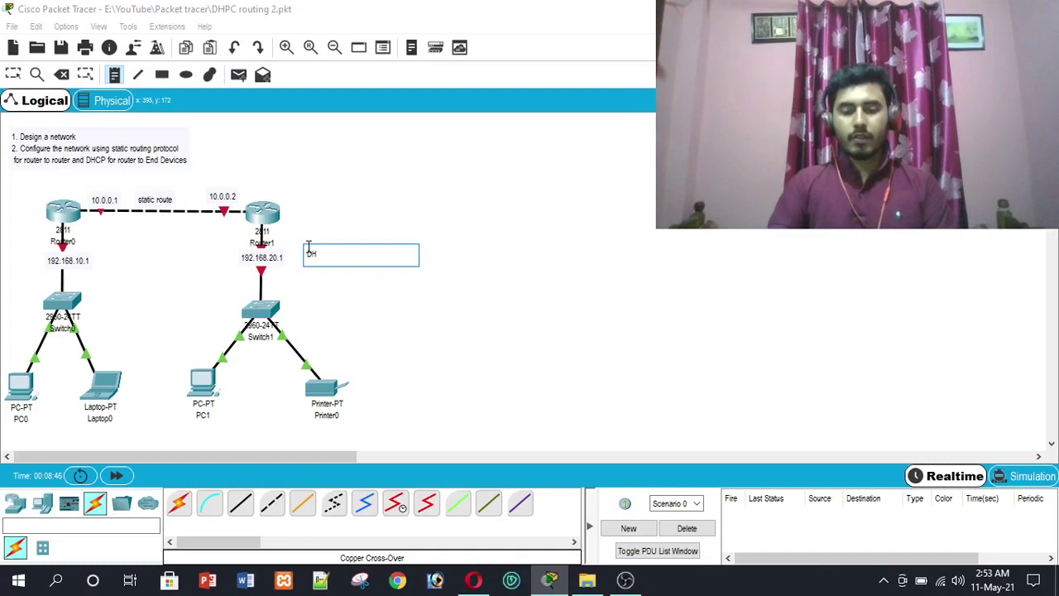
type("CP route")
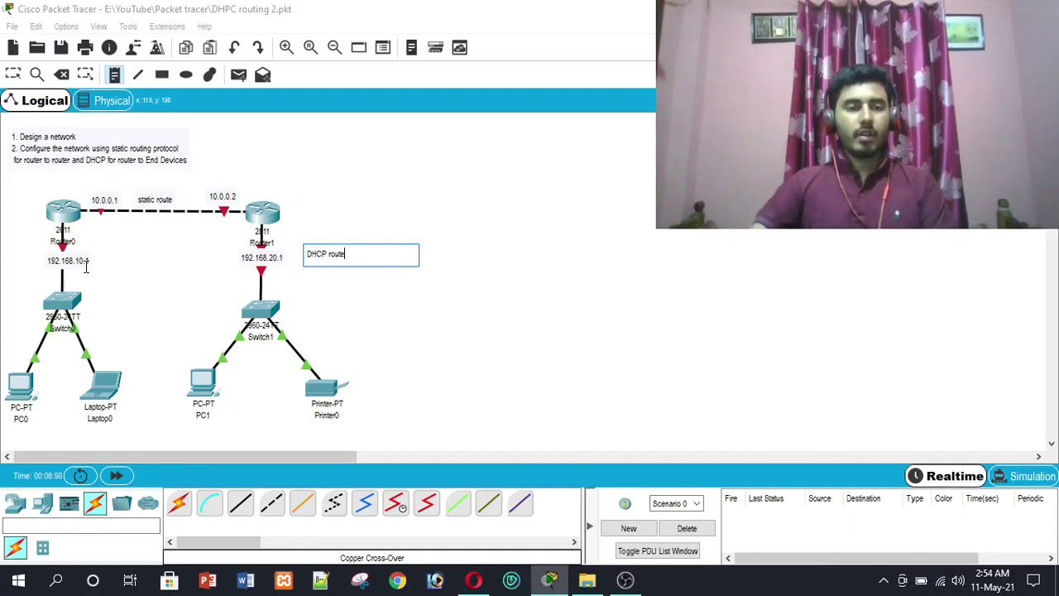
left_click(96, 277)
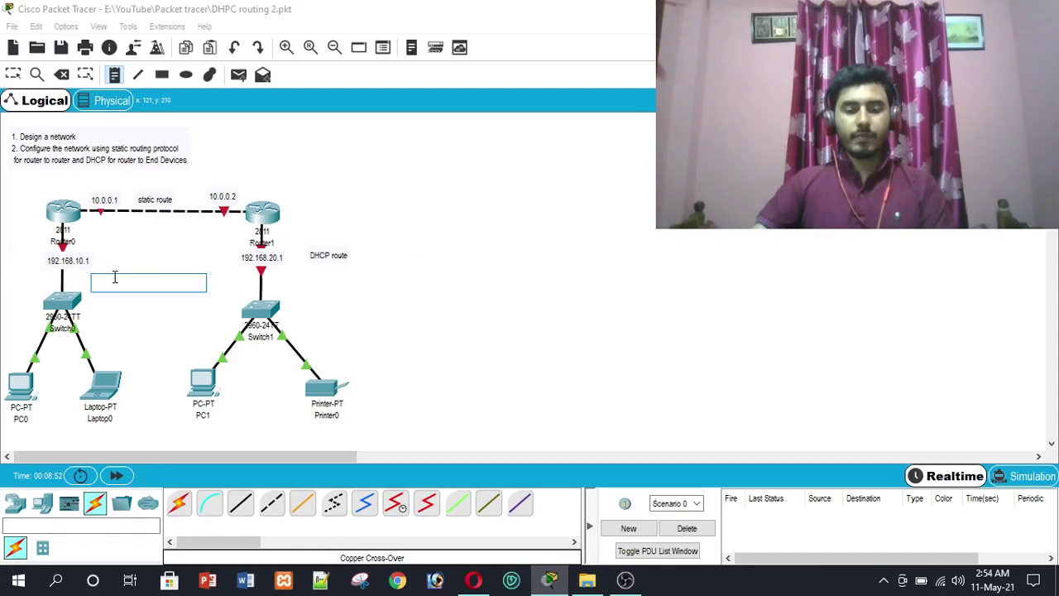
type("DHCP")
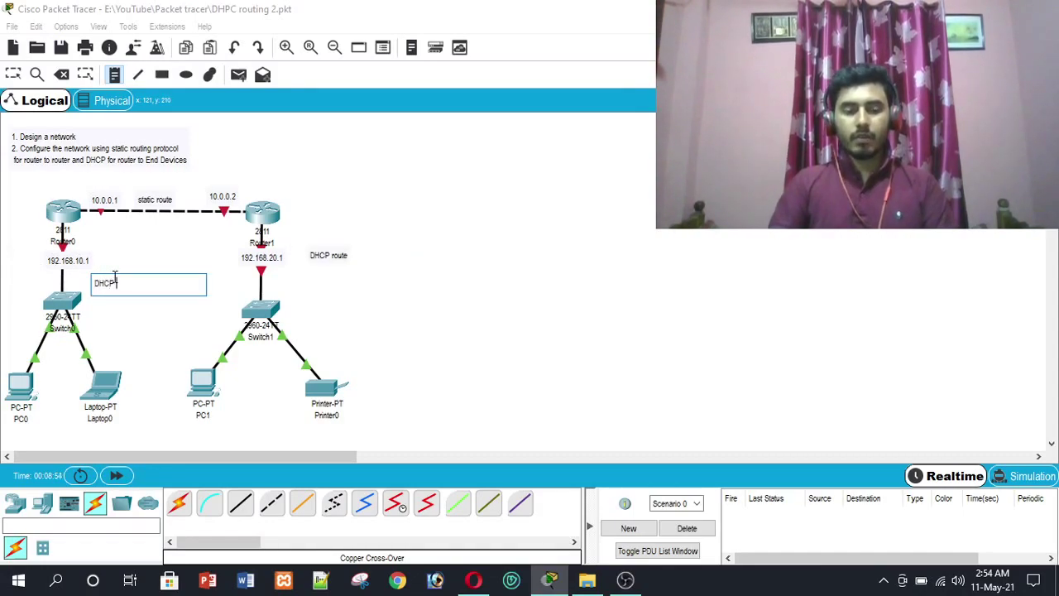
type(" route")
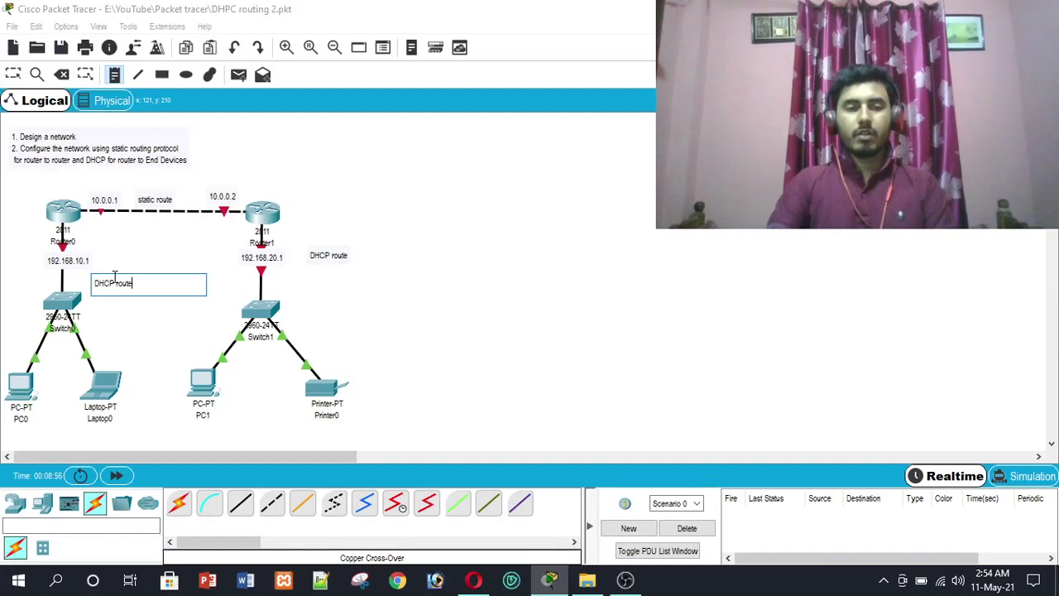
key("Escape")
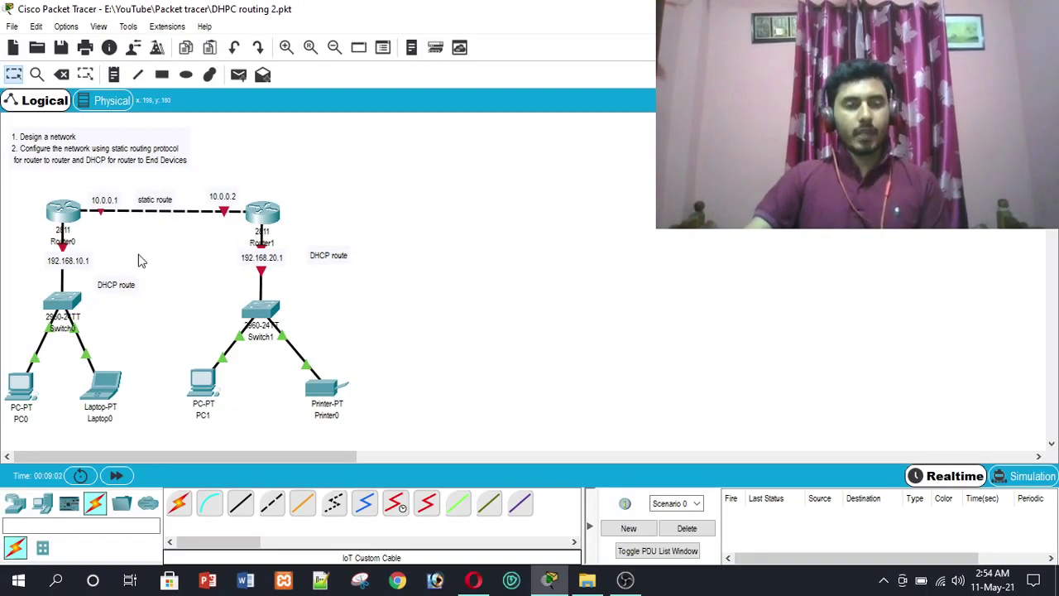
Step: Open Router0's command line, answer no to the initial configuration dialog and start the router prompt
left_click(63, 212)
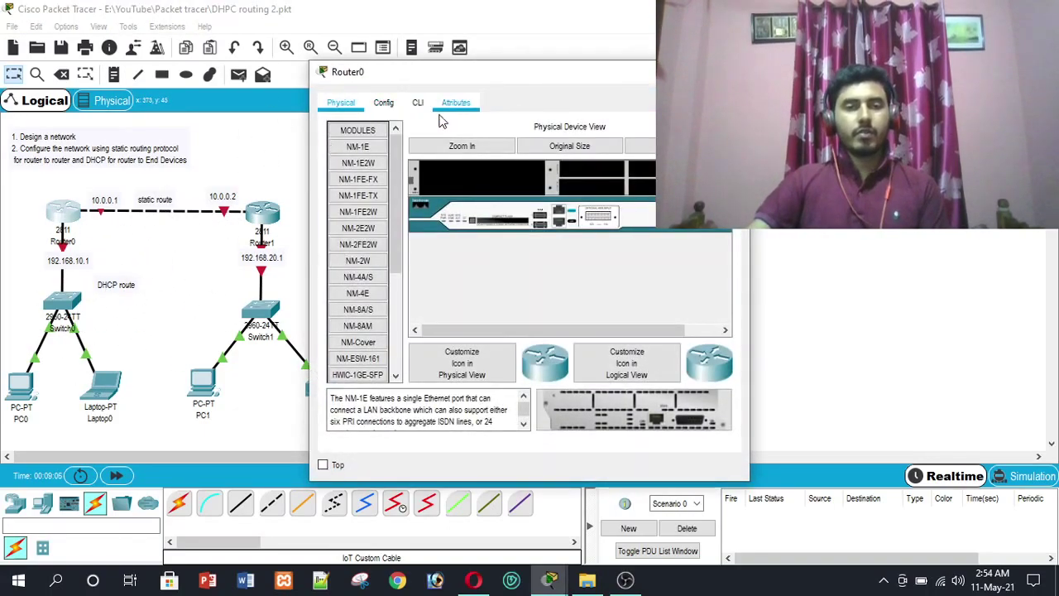
left_click(418, 102)
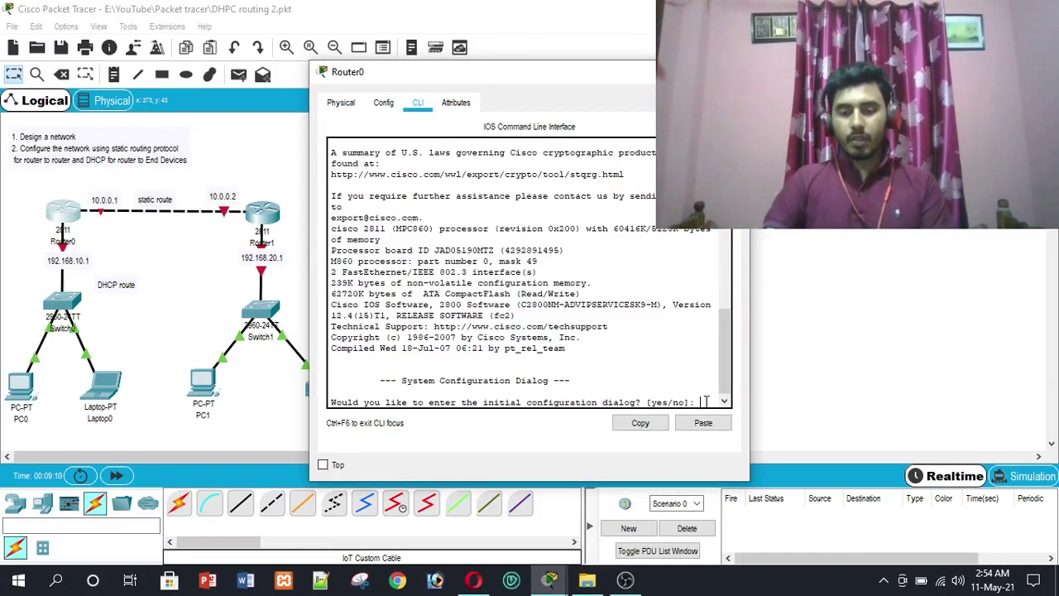
type("no")
key("Return")
key("Return")
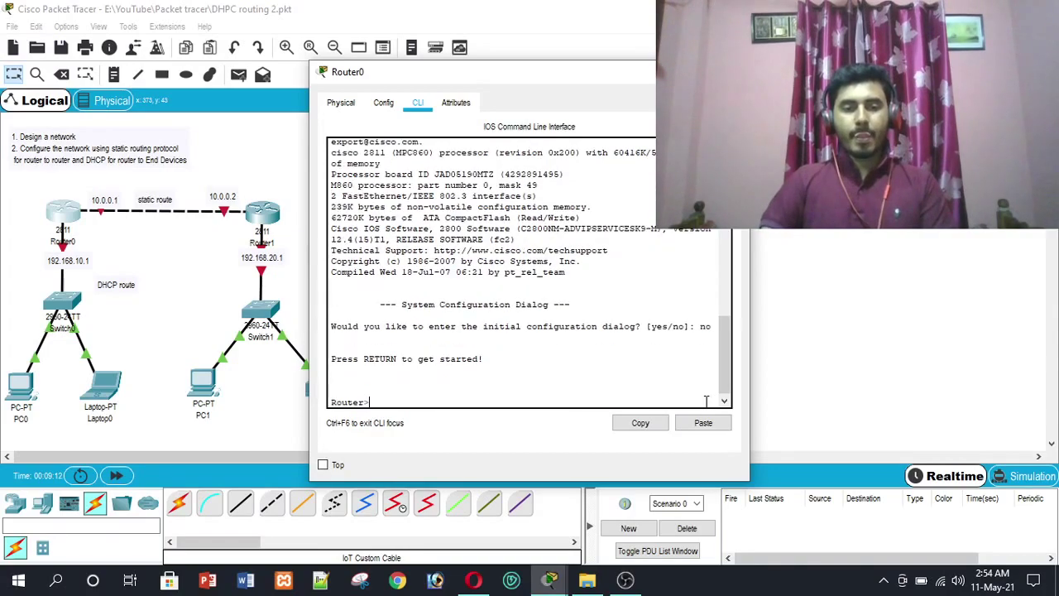
Step: Enter privileged mode and then global configuration mode on Router0
key("Return")
type("en")
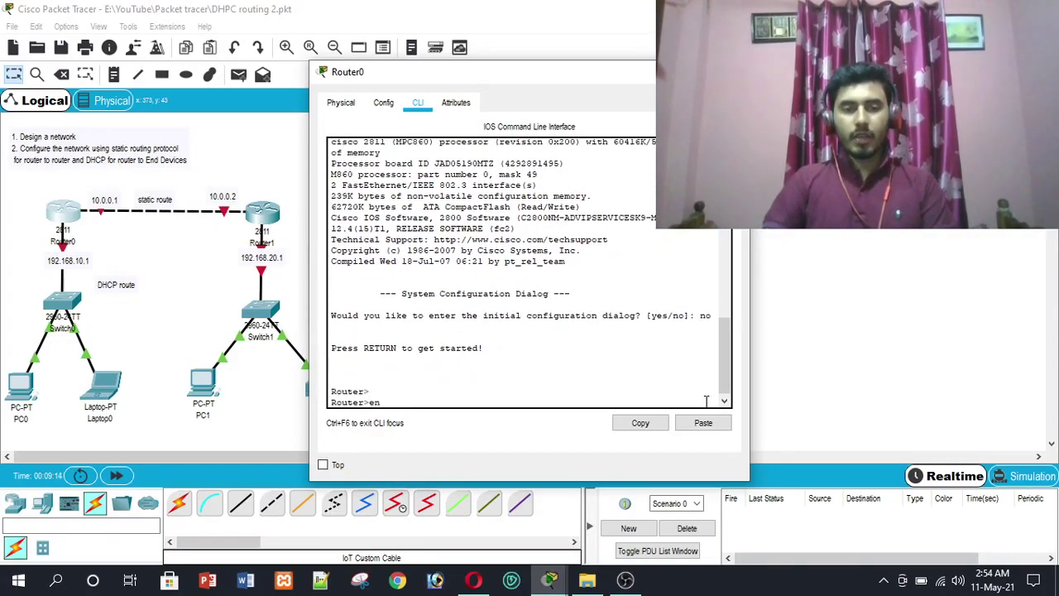
key("Return")
type("conf t")
key("Return")
Step: Assign IP address 192.168.10.1 with mask 255.255.255.0 to Router0's interface fa0/0
type("int fa")
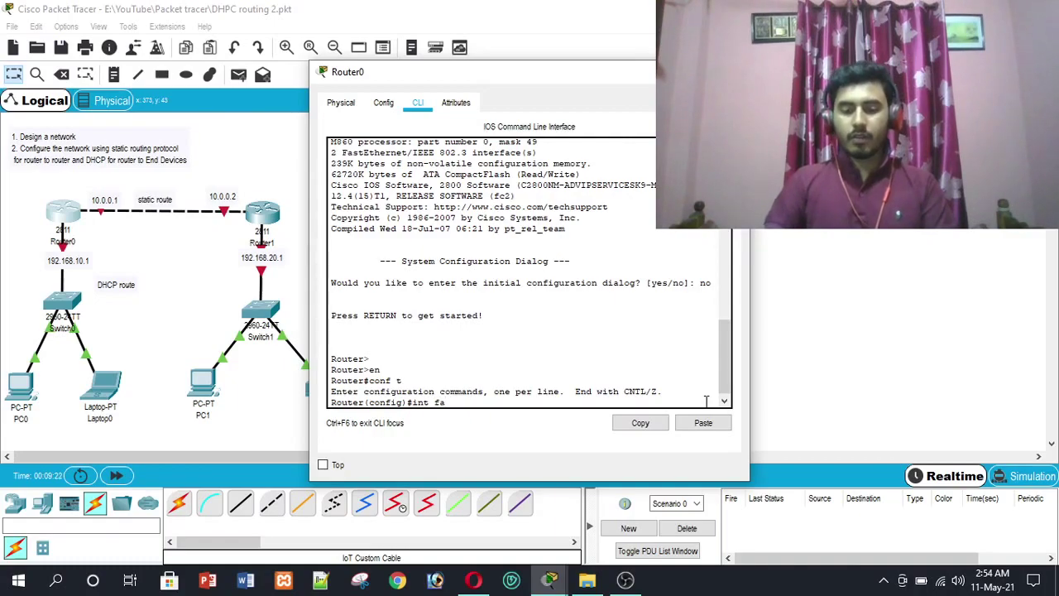
type("0/0")
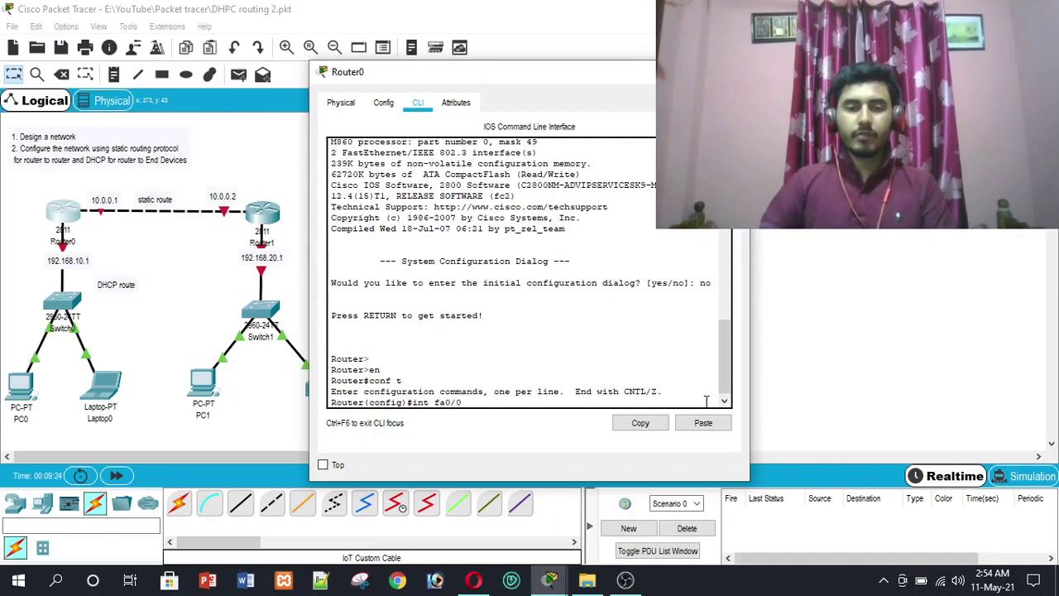
key("Return")
type("i")
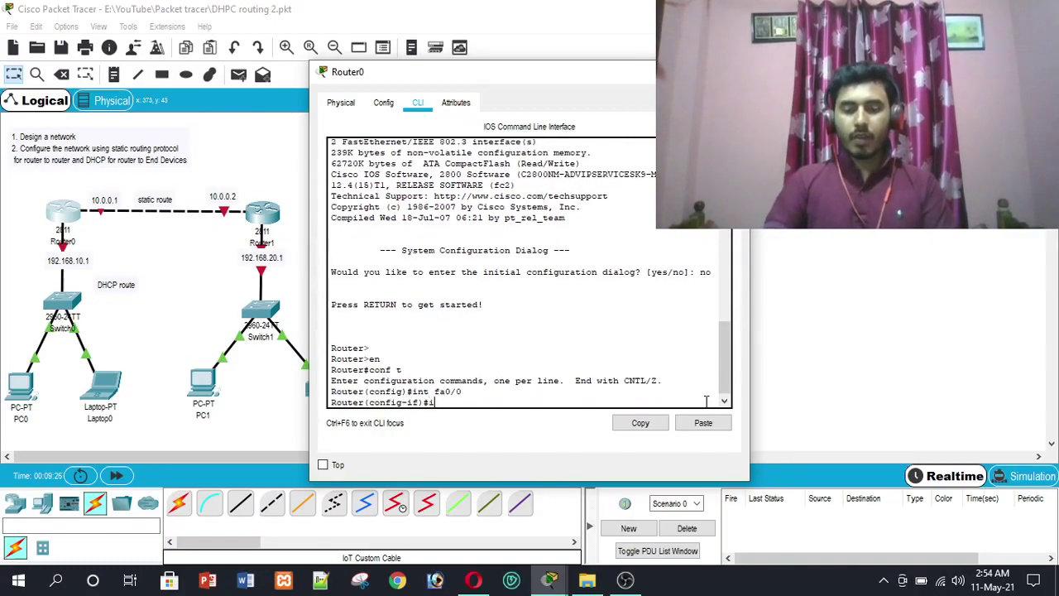
type("p add 192.168.1")
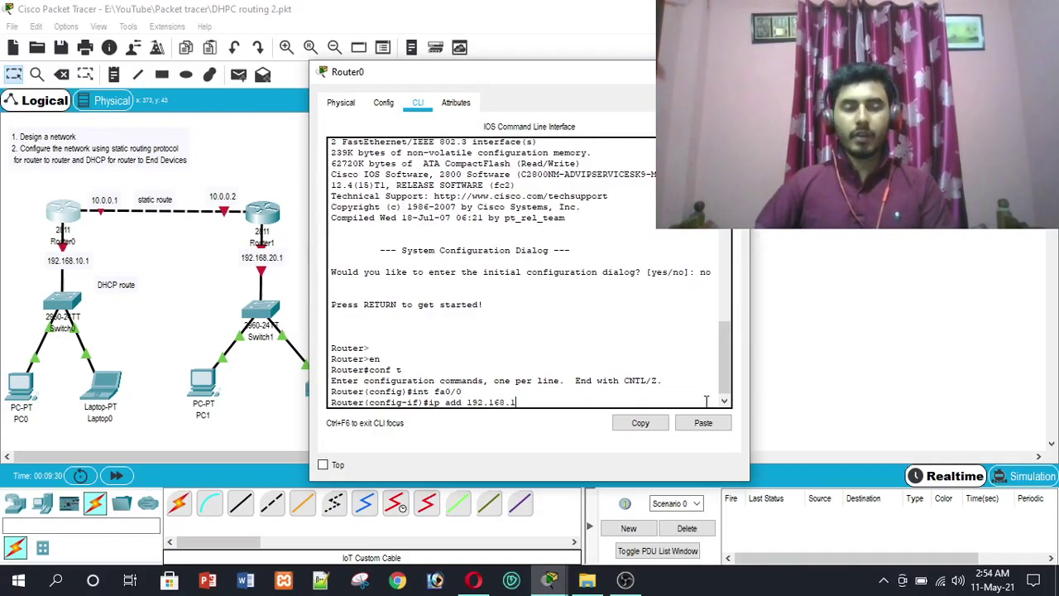
type("0.1 255.255")
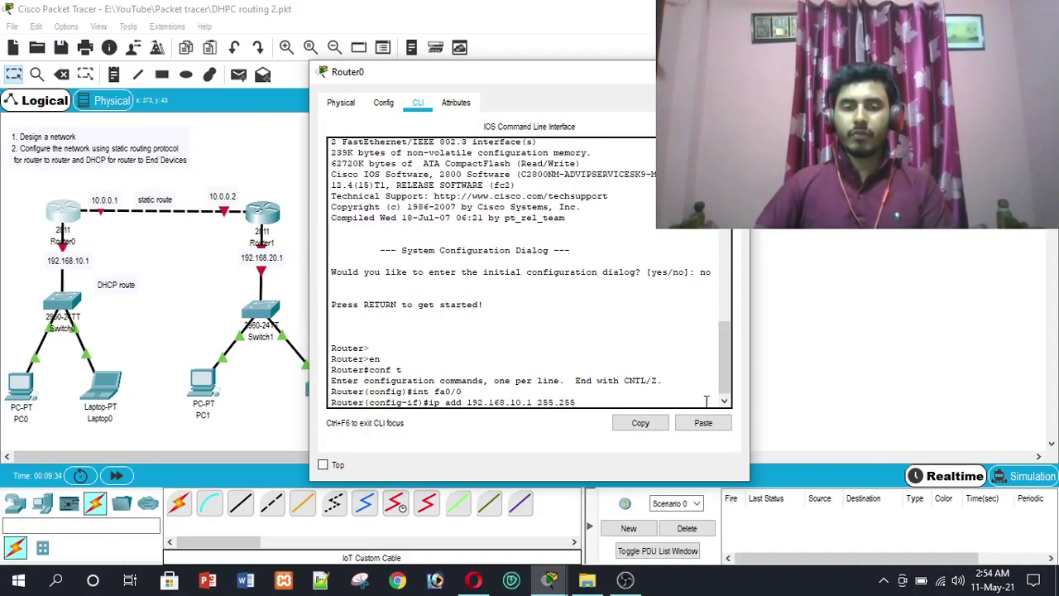
type(".255.")
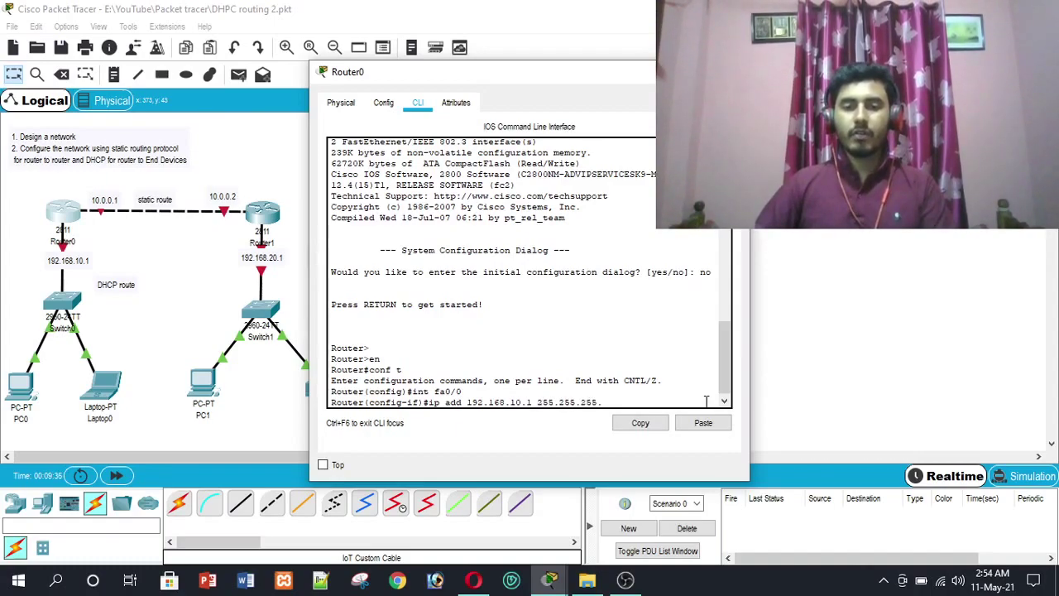
type("0")
key("Return")
key("Return")
key("Return")
key("Return")
key("Return")
key("Return")
key("Return")
key("Return")
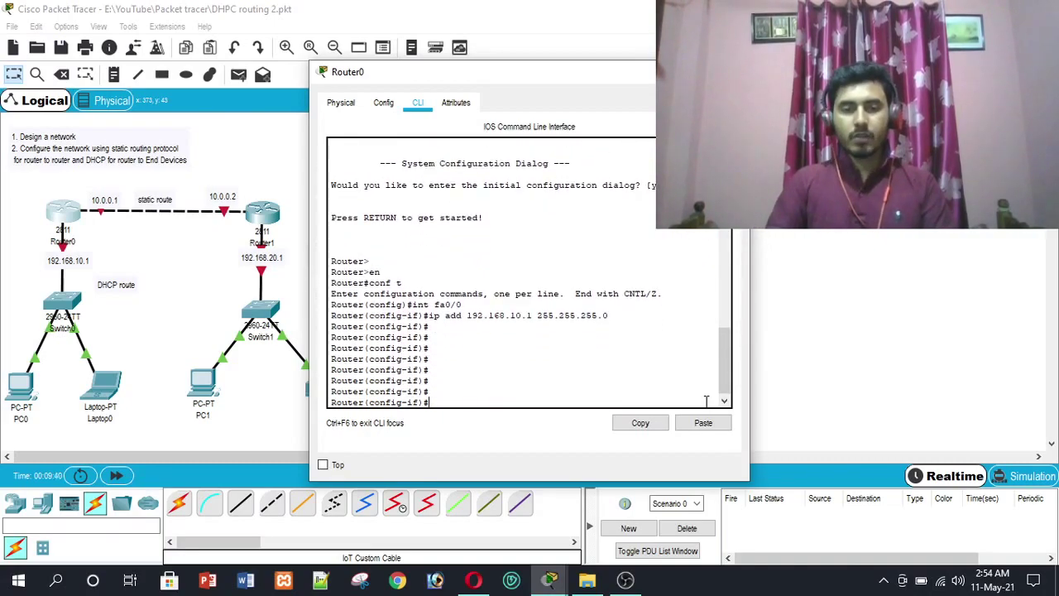
Step: Enable interface fa0/0 with no shut and return to global configuration mode
type("no ")
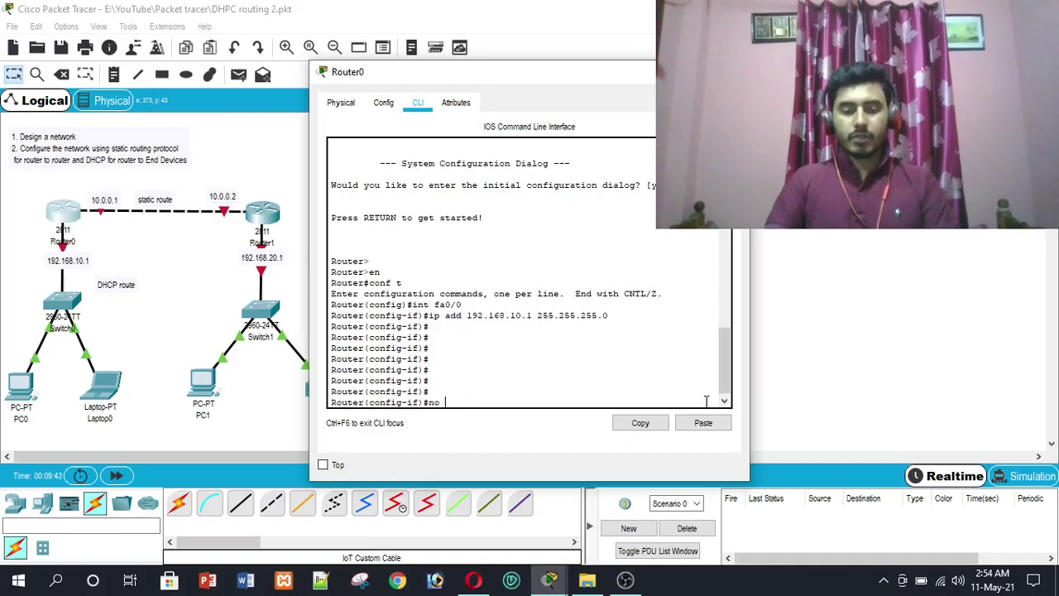
type("shut")
key("Return")
key("Return")
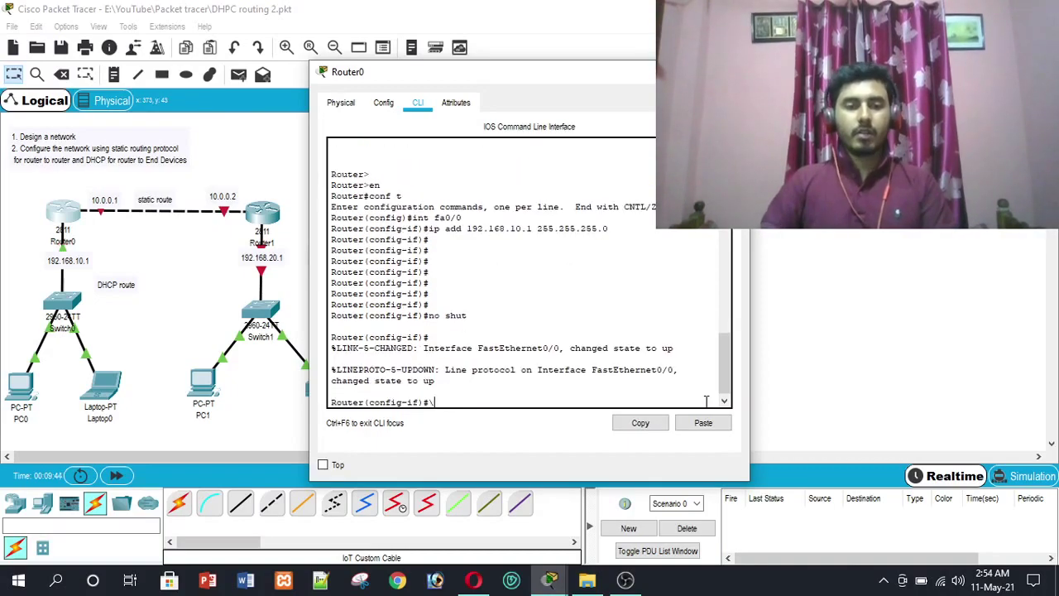
key("Return")
type("exit")
key("Return")
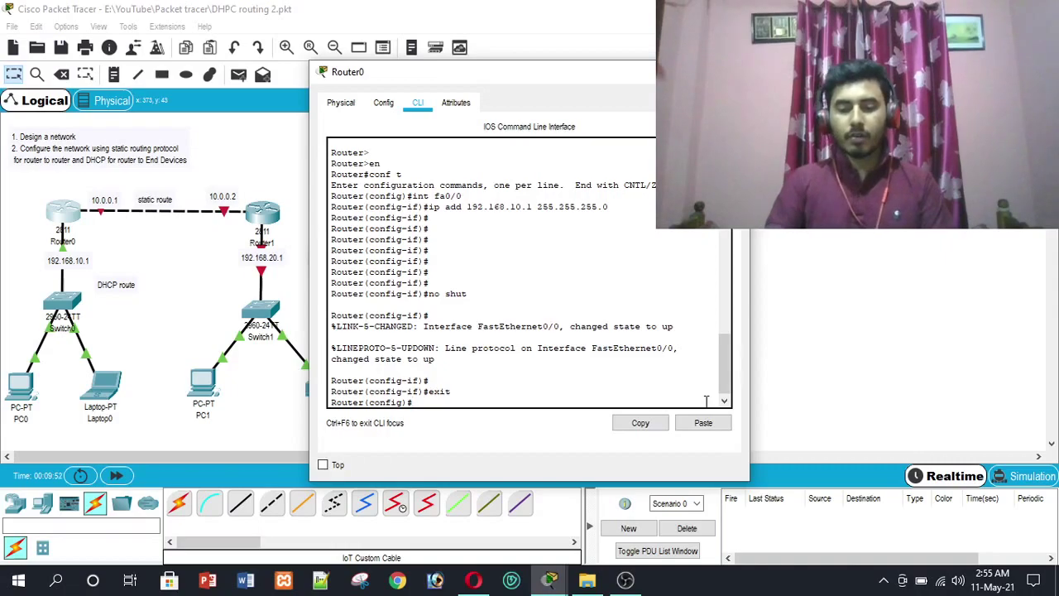
Step: Create a DHCP pool named A on Router0
type("ip d")
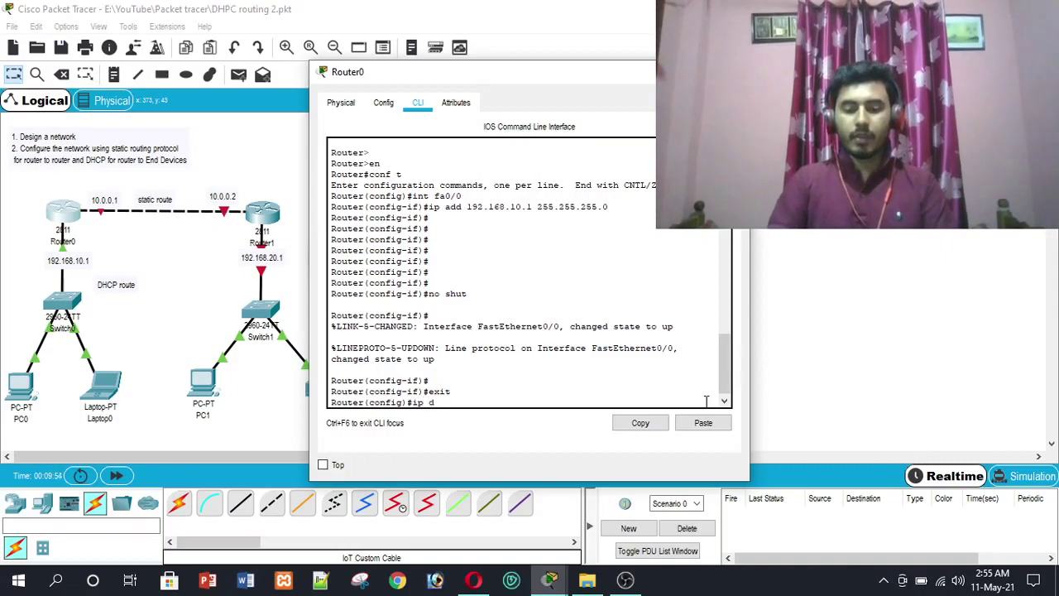
type("hcp")
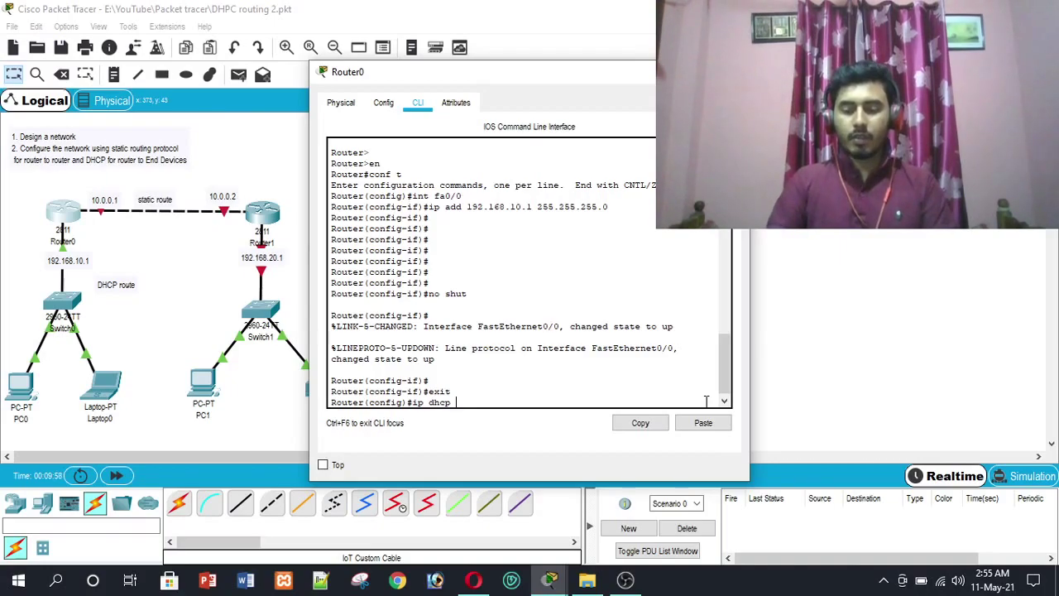
type("p po")
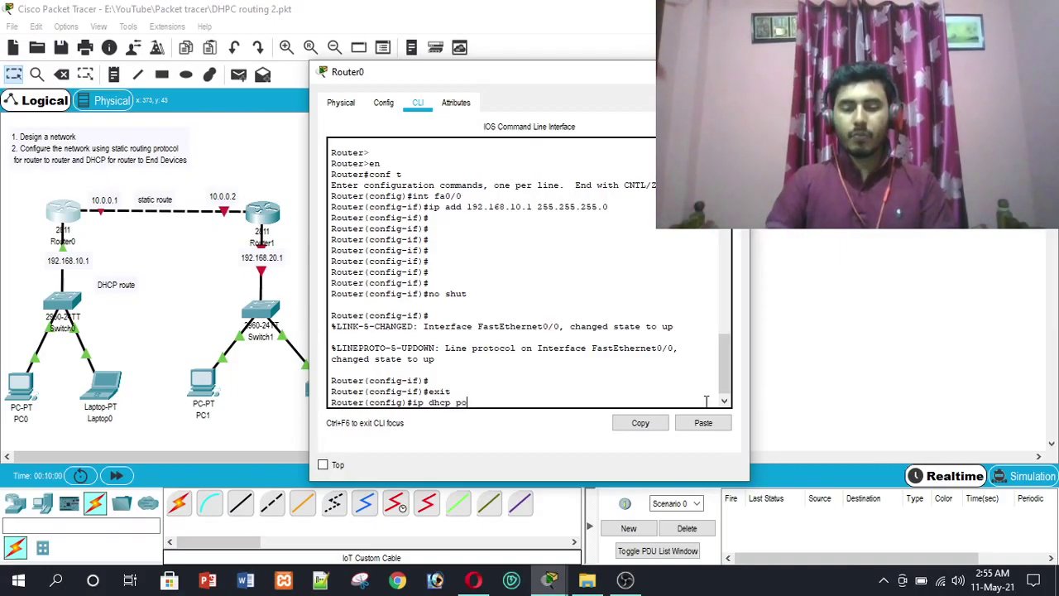
type("ol")
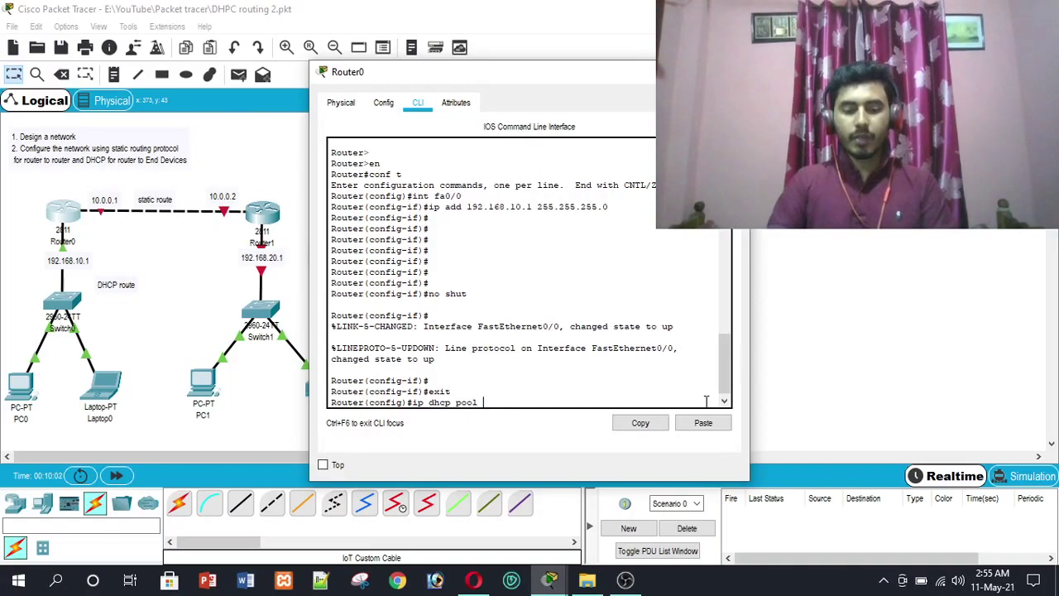
type(" A")
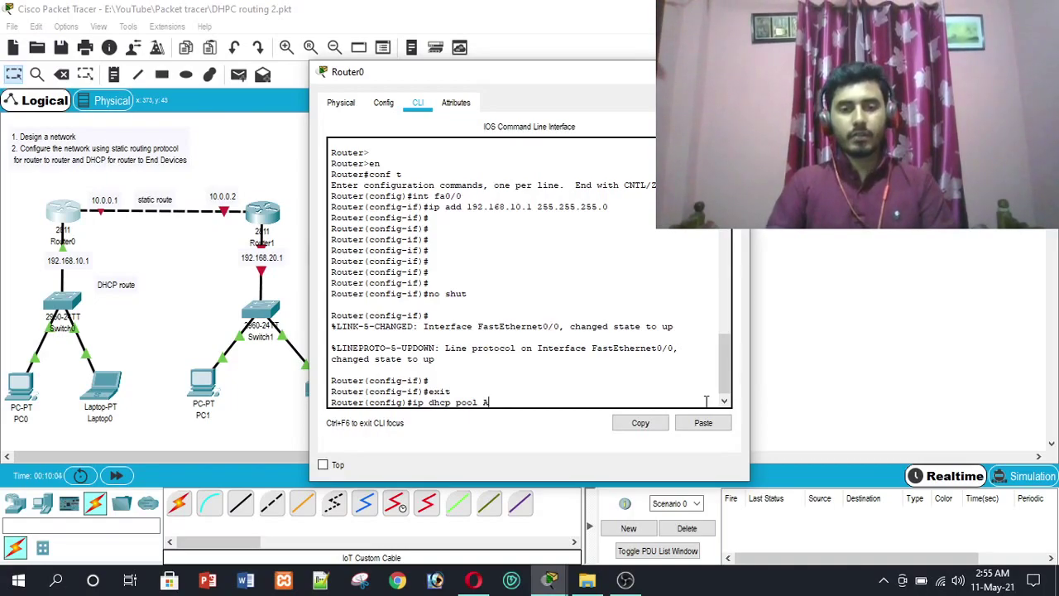
key("Return")
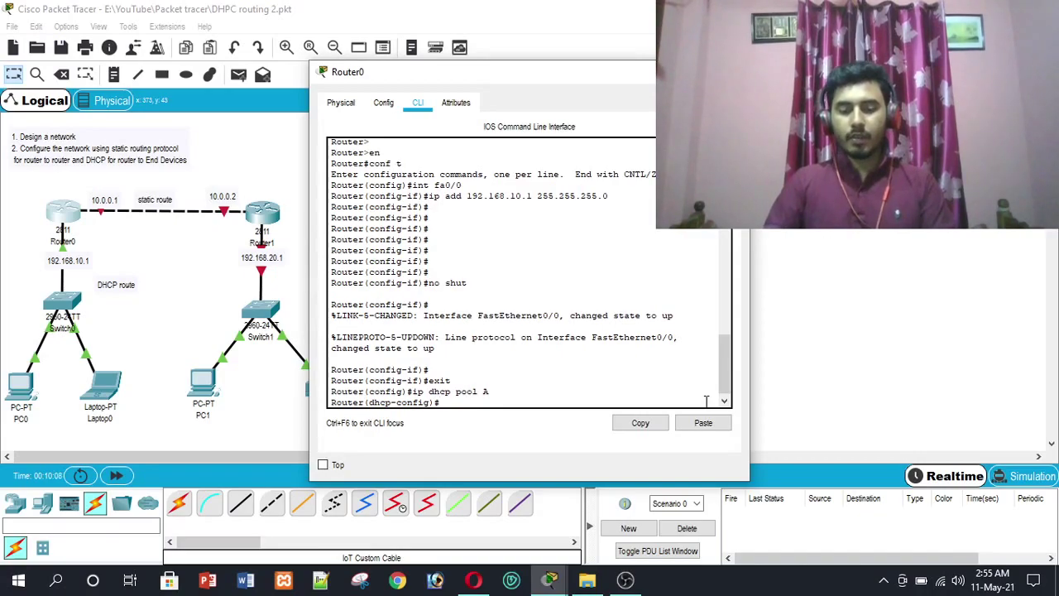
Step: Set the network of DHCP pool A to 192.168.10.0 with mask 255.255.255.0
type("net 192.168.")
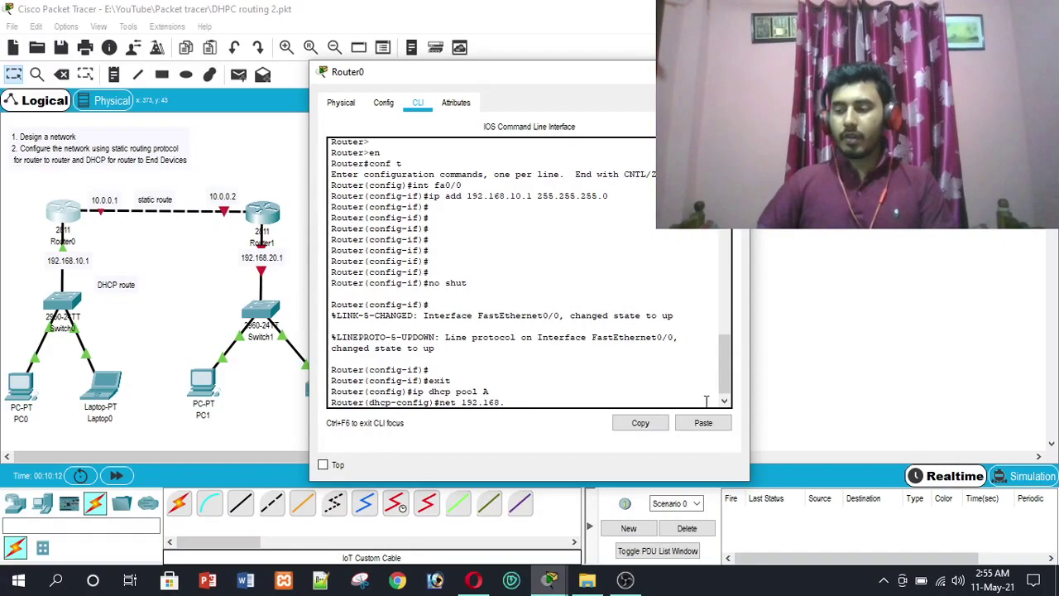
type("10.0 255")
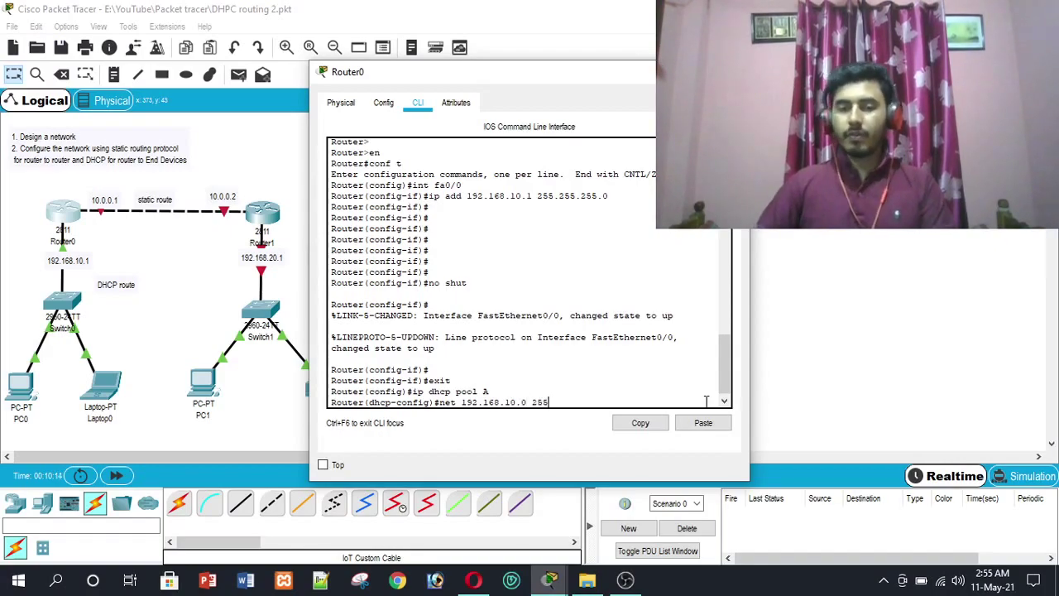
type(".255.255.0")
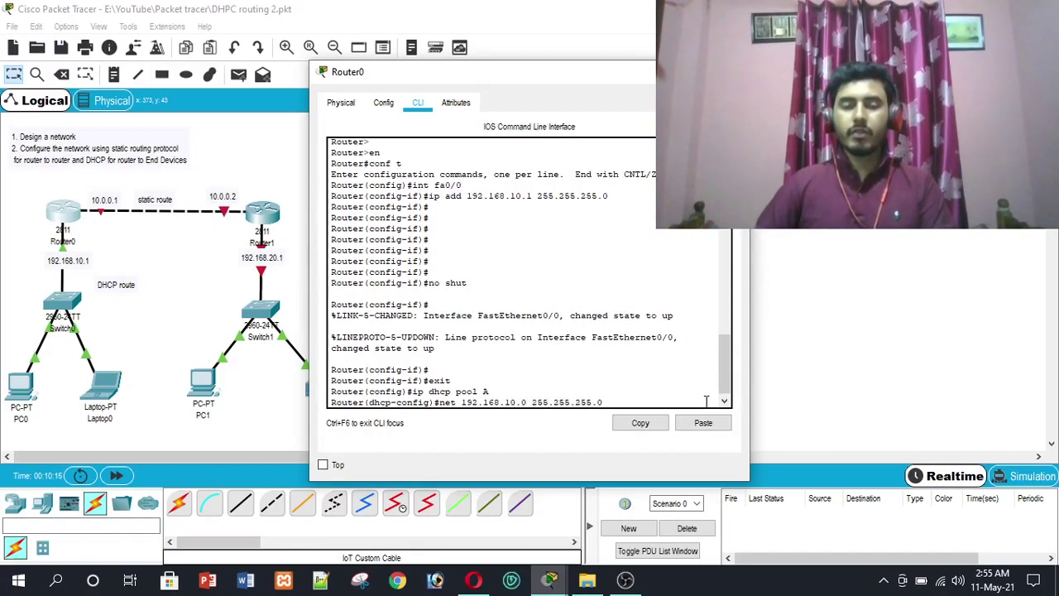
key("Return")
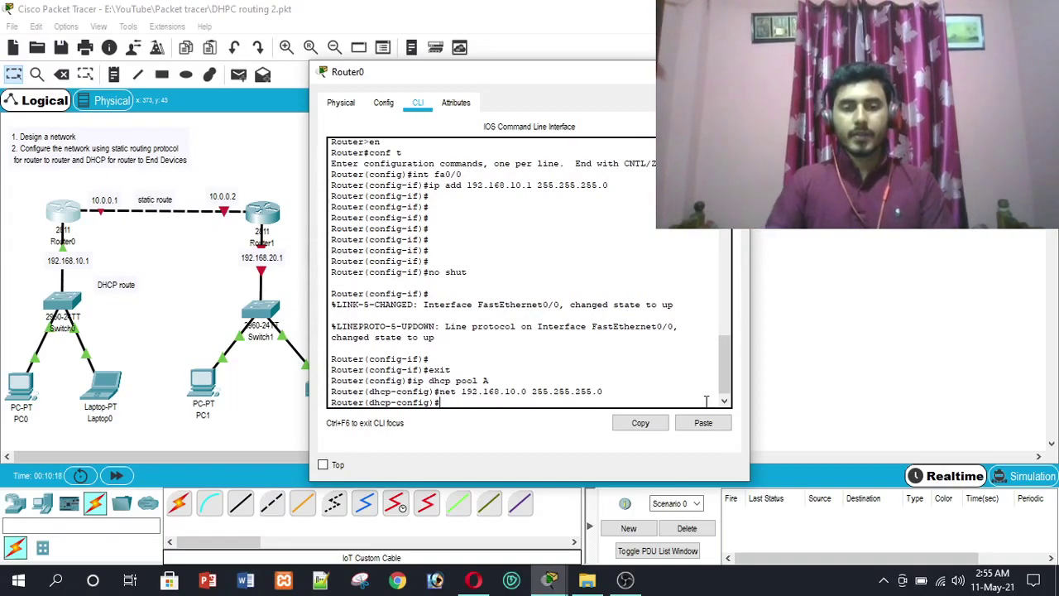
Step: Set the default gateway of DHCP pool A to 192.168.10.1 and leave the pool configuration
type("d")
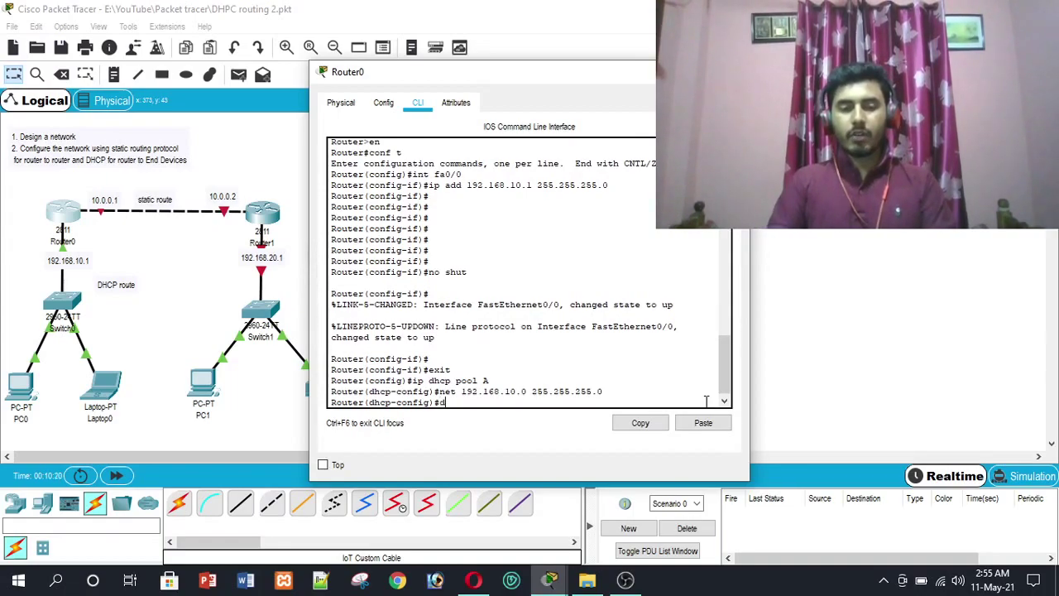
type("efault 192.168.1")
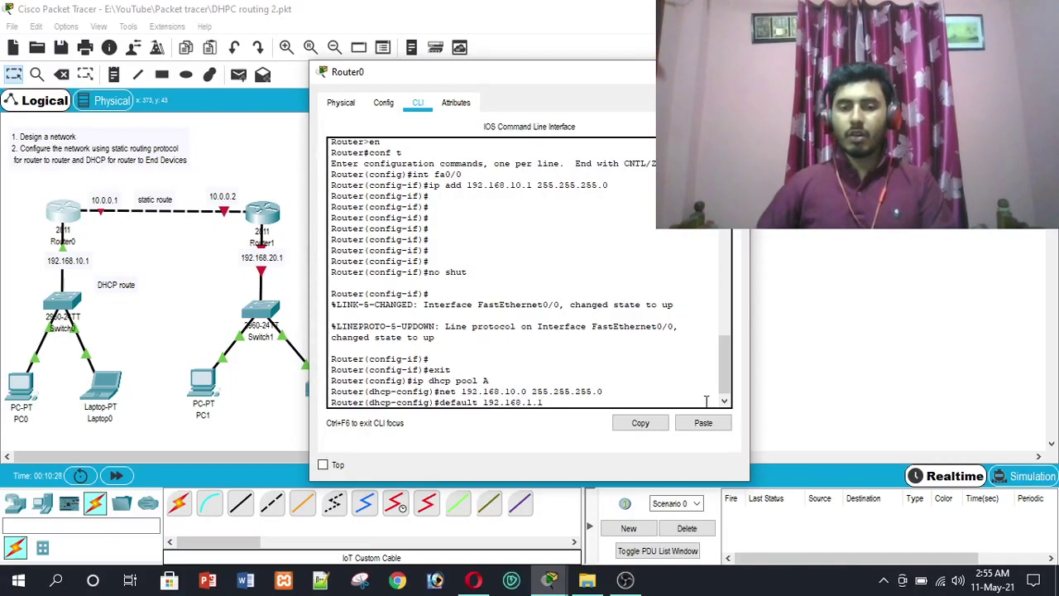
type("0.1")
key("Return")
type("ex")
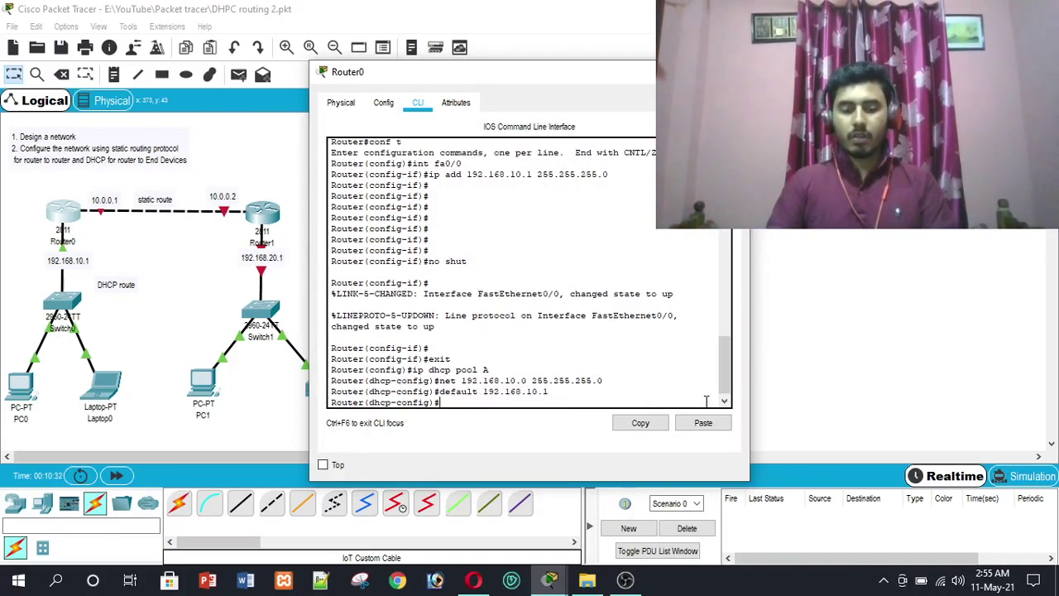
type("it")
key("Return")
Step: Exclude the addresses 192.168.10.4 through 192.168.10.254 from DHCP assignment on Router0
type("ip dh")
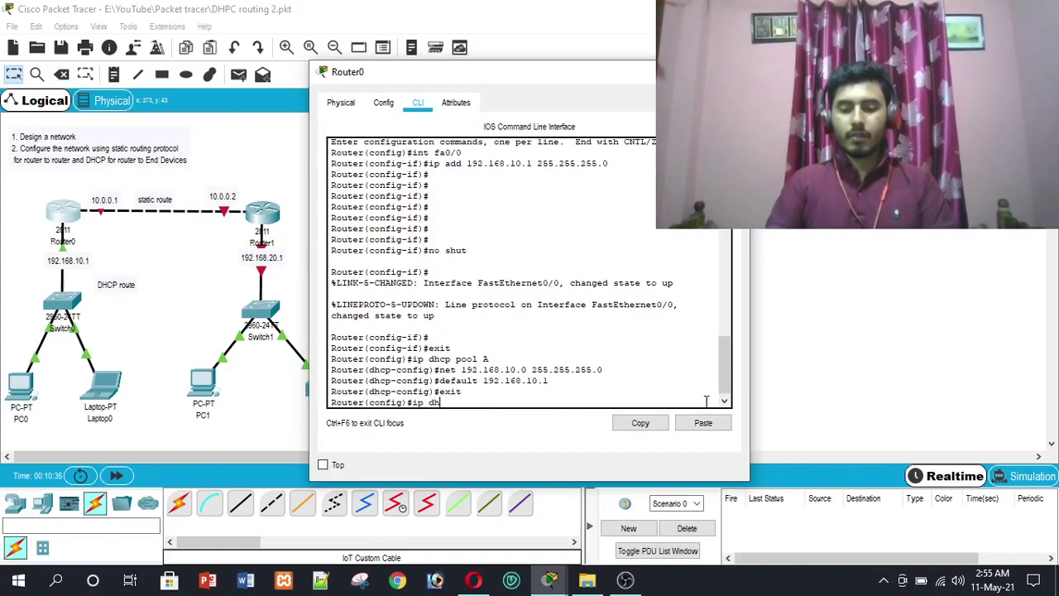
type("cp")
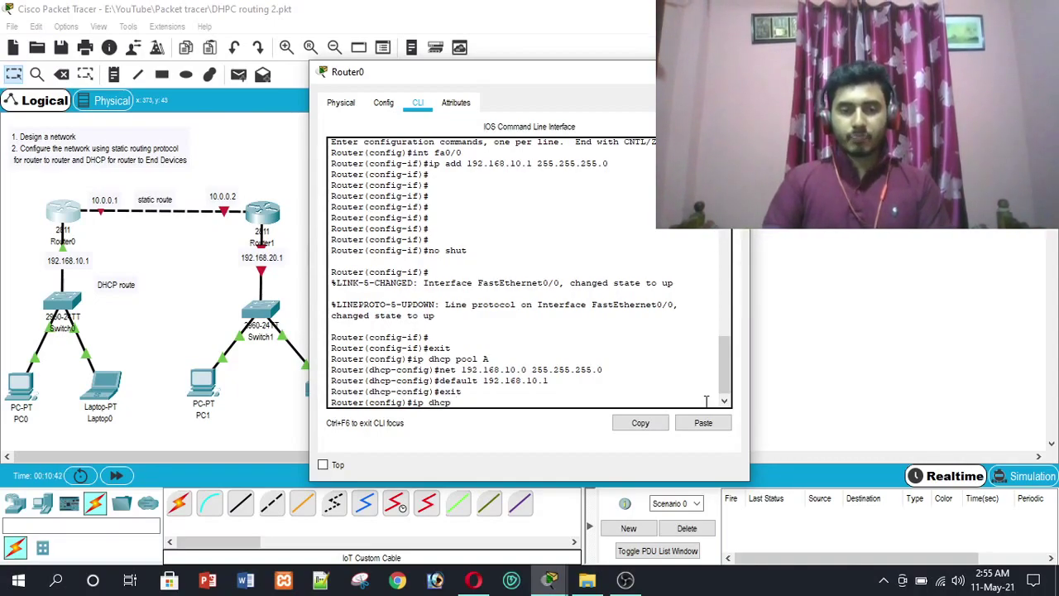
type("exc")
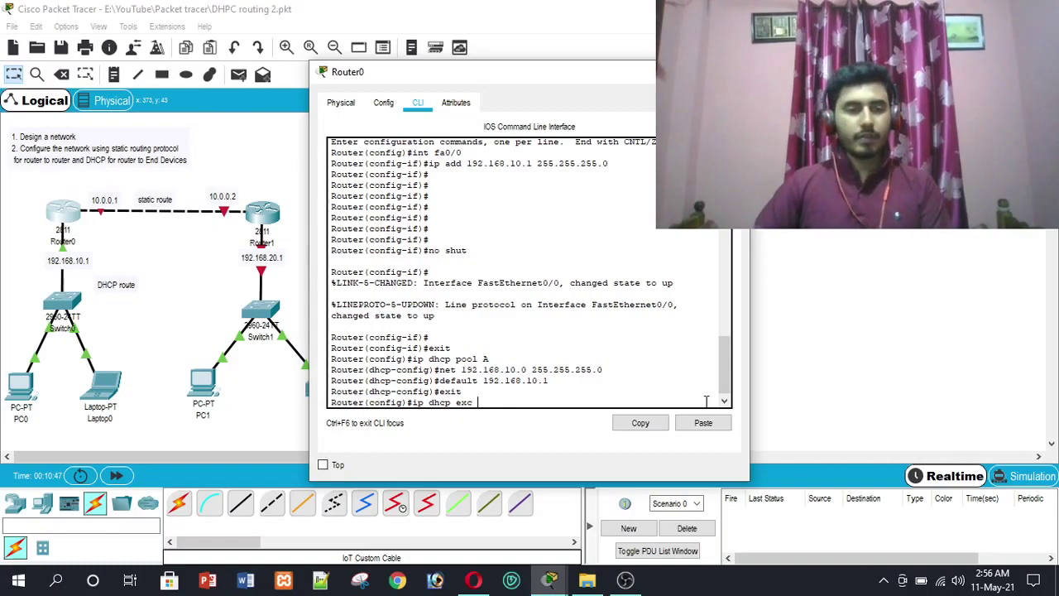
type(" 192.168")
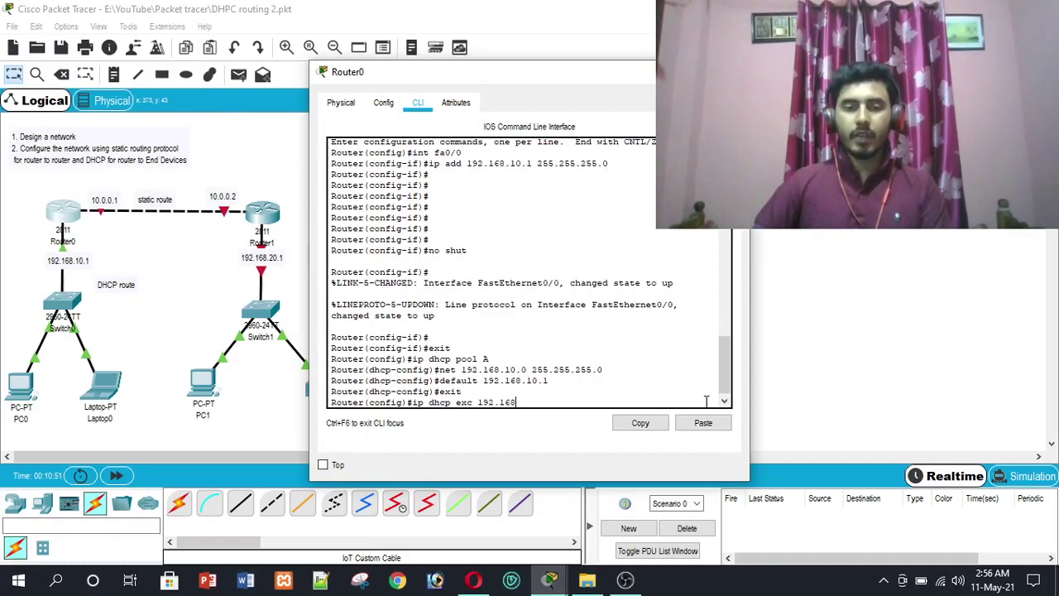
type(".")
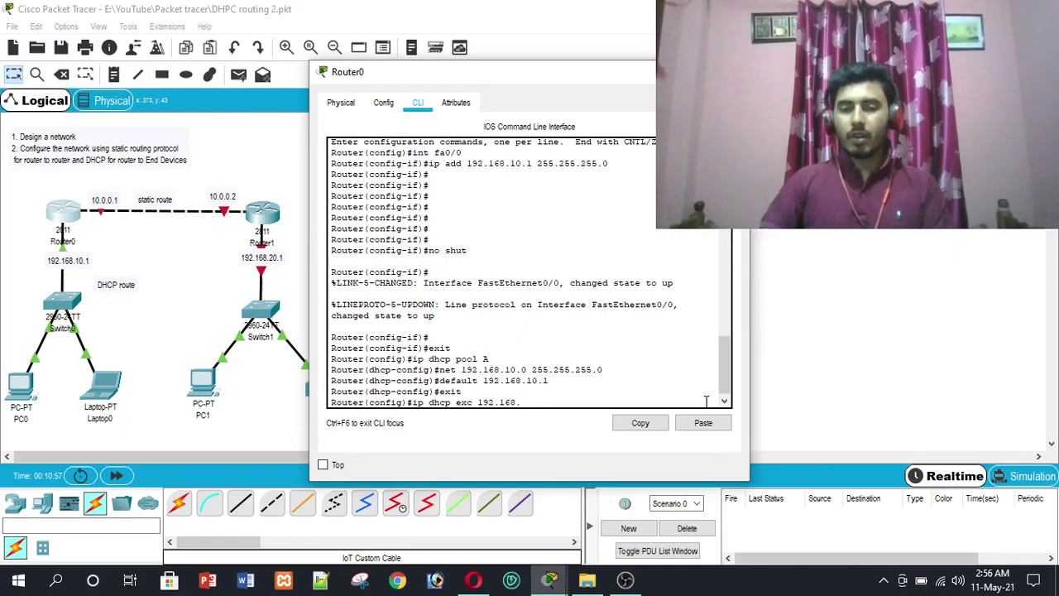
type("10.4")
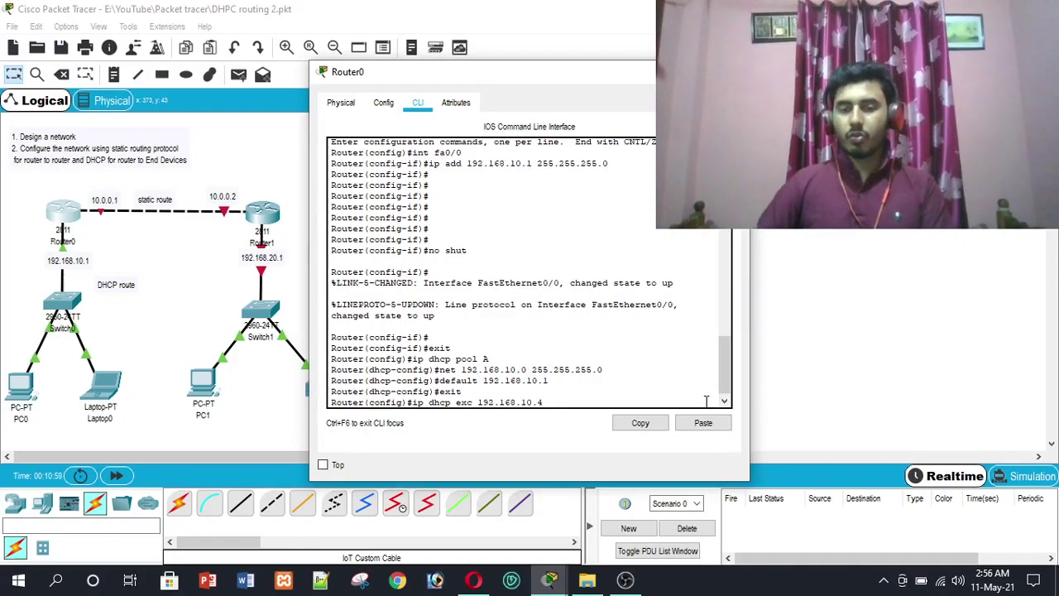
type("10.4 192.1")
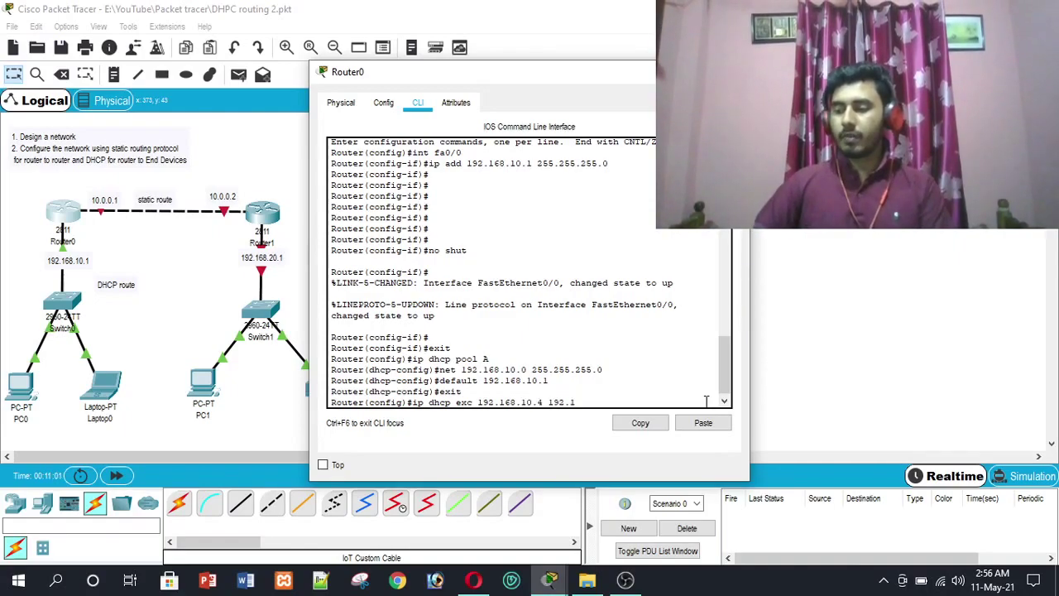
type("68.10.25")
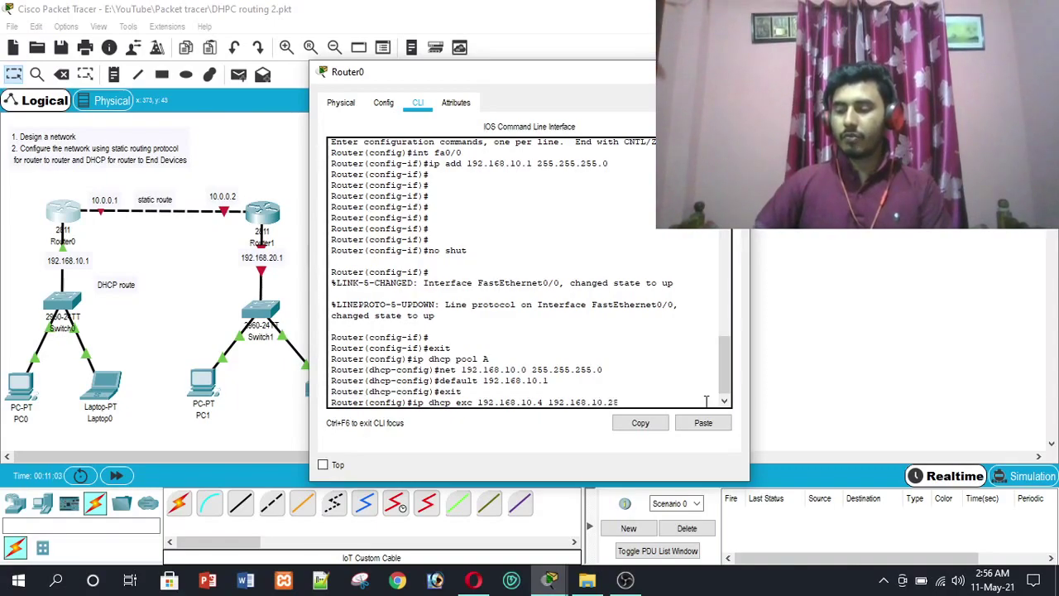
type("4")
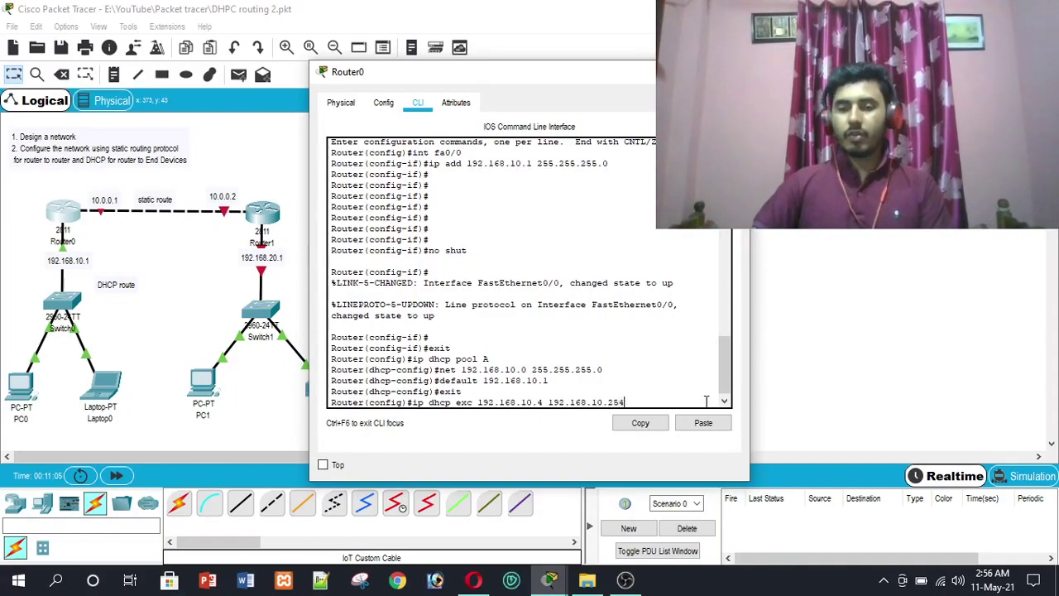
key("Return")
Step: Exit global configuration mode on Router0, returning to a clear privileged prompt
type("exit")
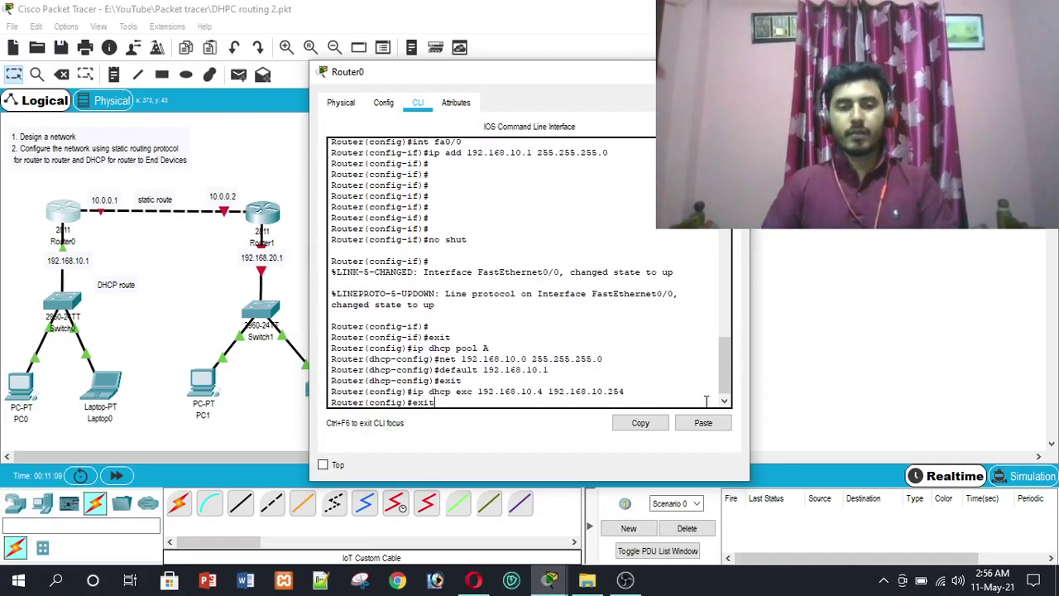
key("Return")
key("Return")
key("Return")
key("Return")
key("Return")
key("Return")
key("Return")
key("Return")
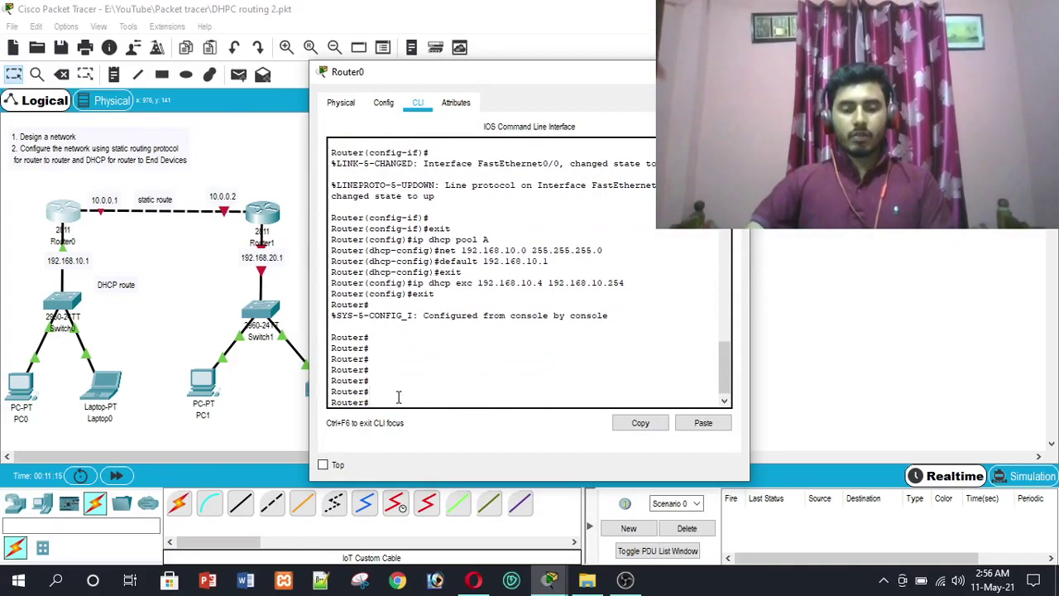
Step: Enter global configuration mode on Router0 and select interface fa0/1 for configuration
type("e")
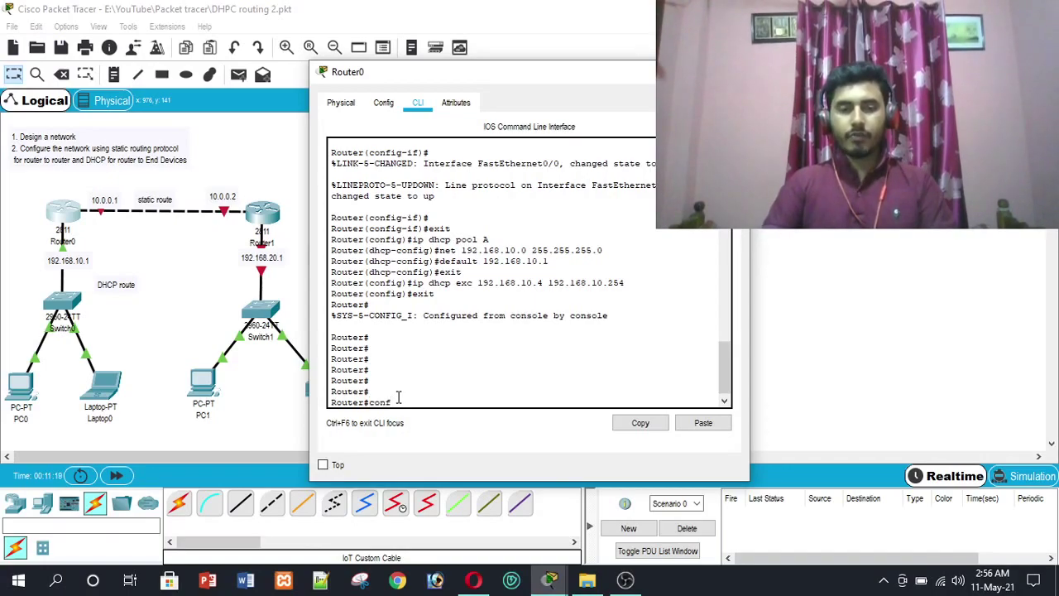
type("t")
key("Return")
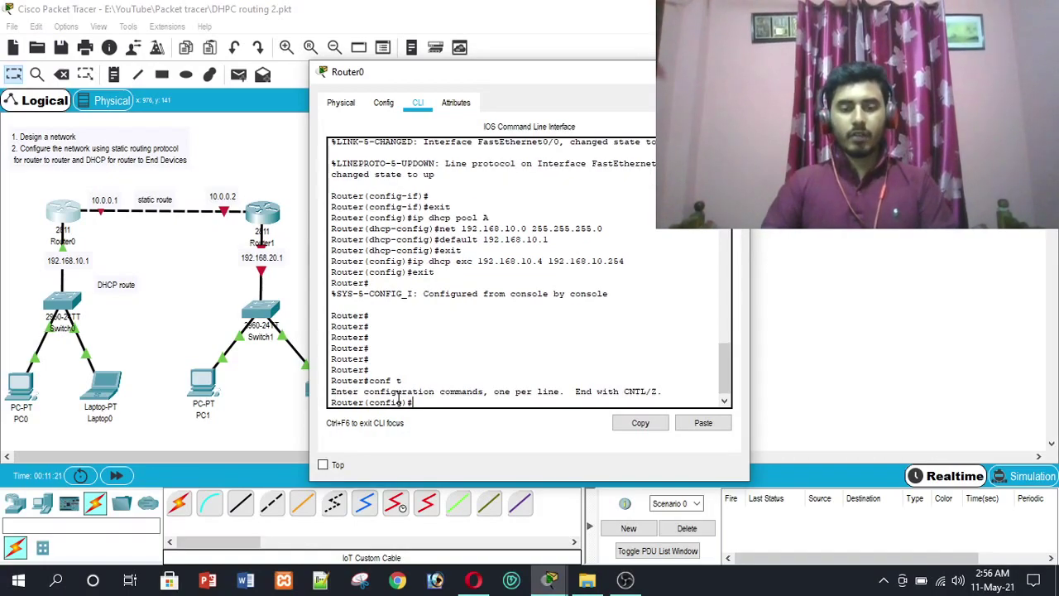
type("int ")
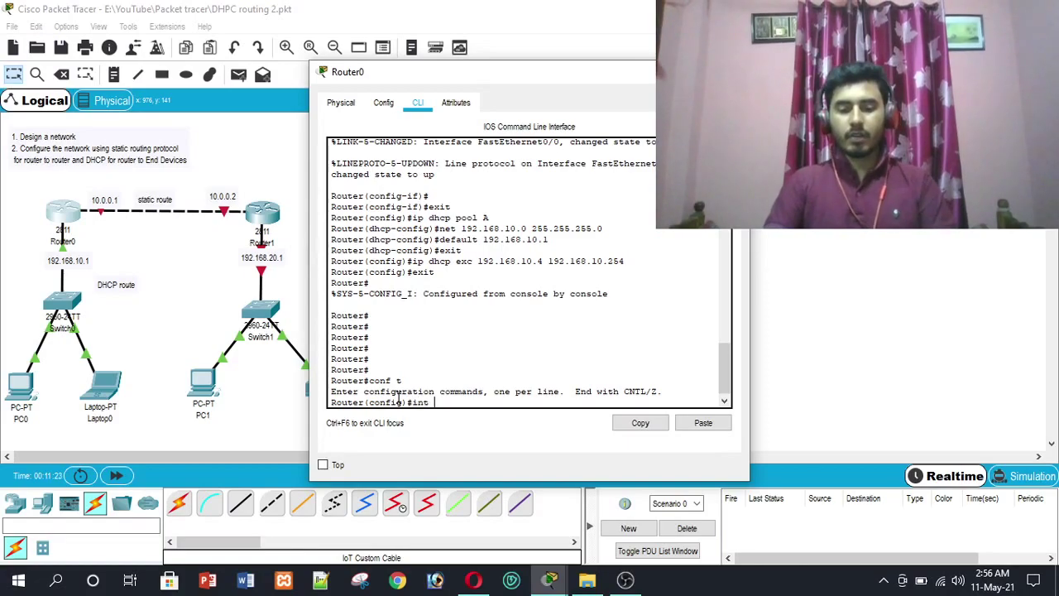
type("fa0/1")
key("Return")
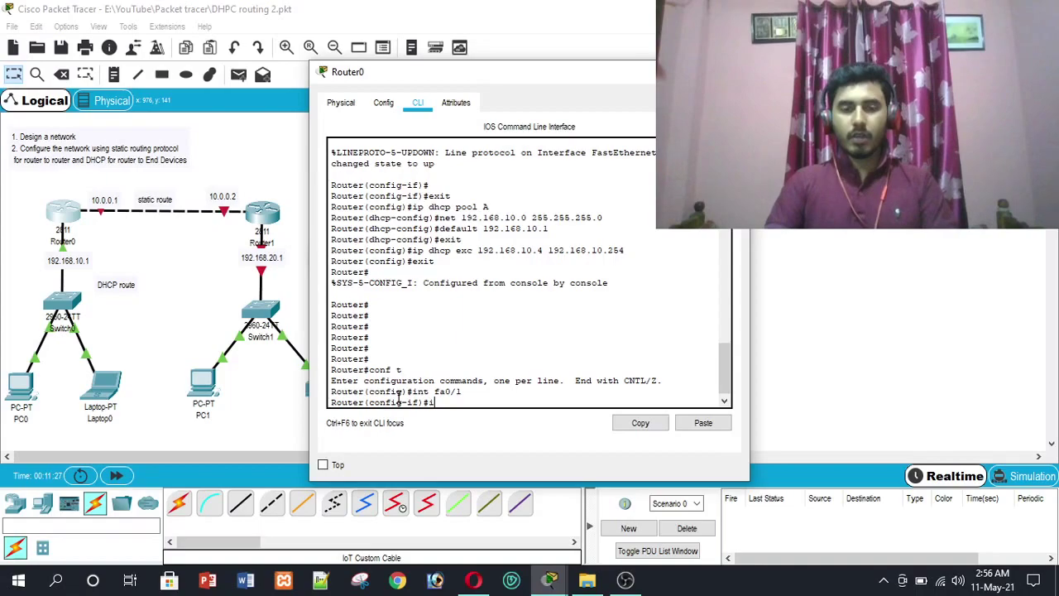
Step: Assign IP address 10.0.0.1 with mask 255.255.255.0 to Router0's fa0/1 interface
type("ip a")
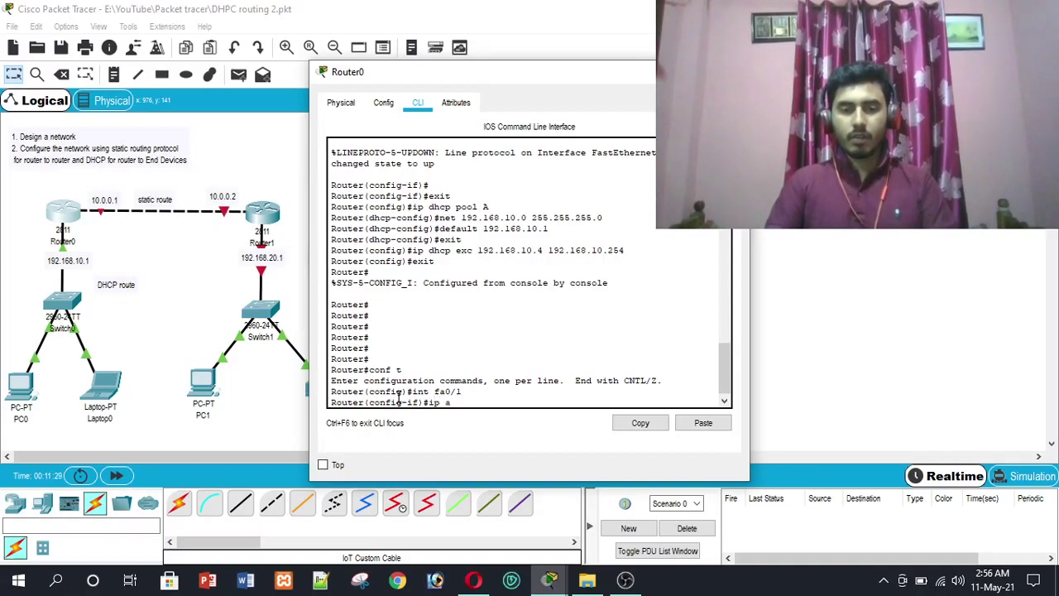
type("dd 19")
key("BackSpace")
key("BackSpace")
type("10.1")
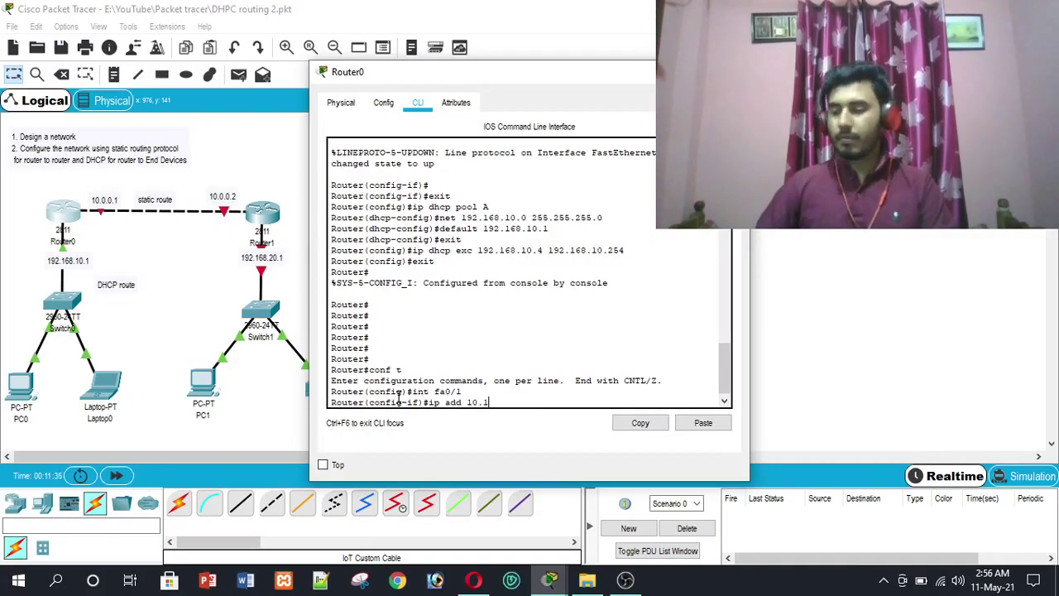
key("BackSpace")
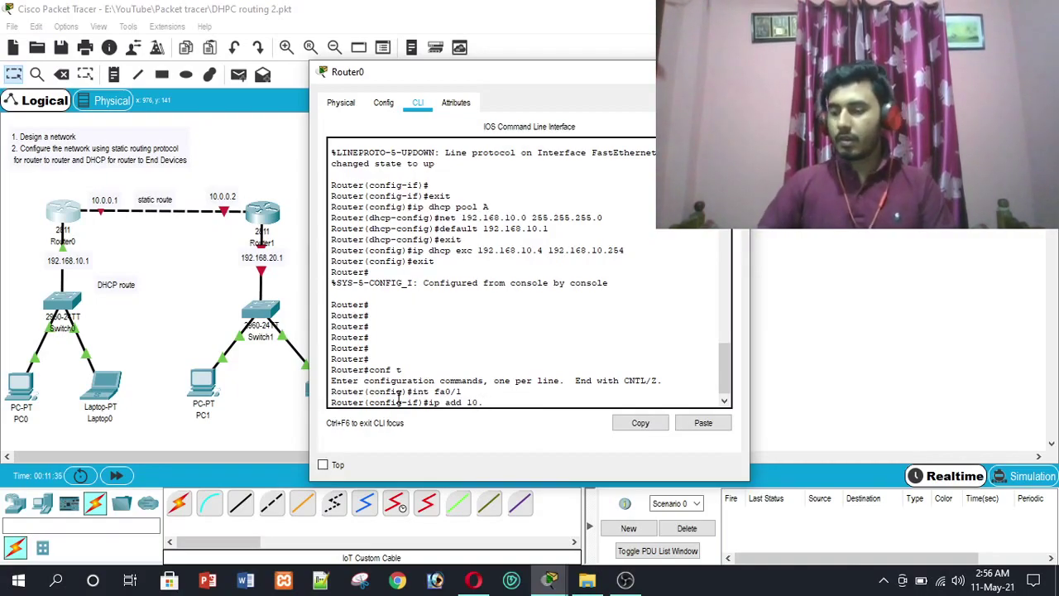
type("0.0.1")
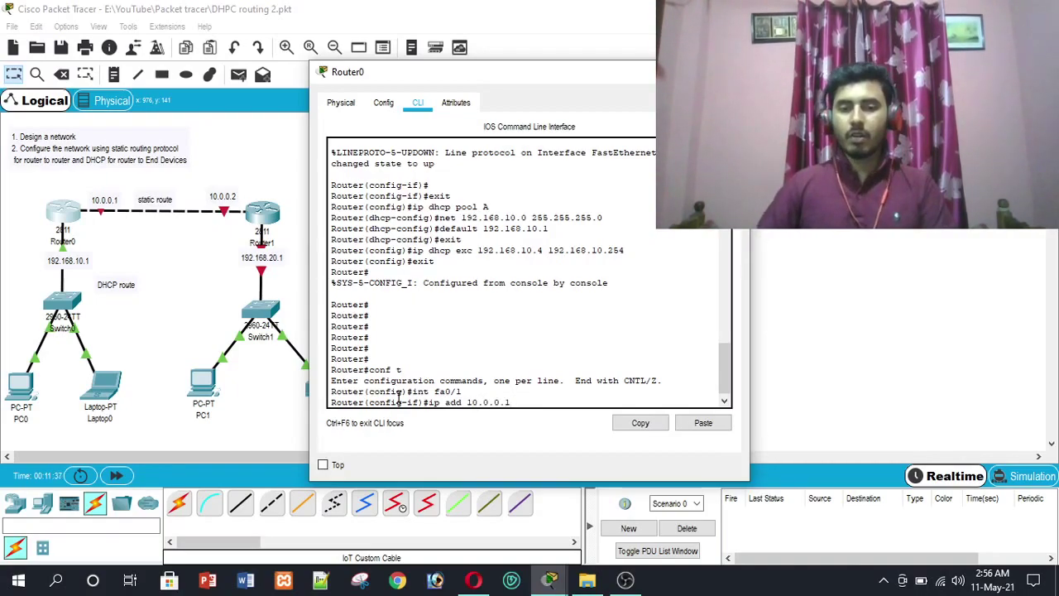
type(" 255.255.2")
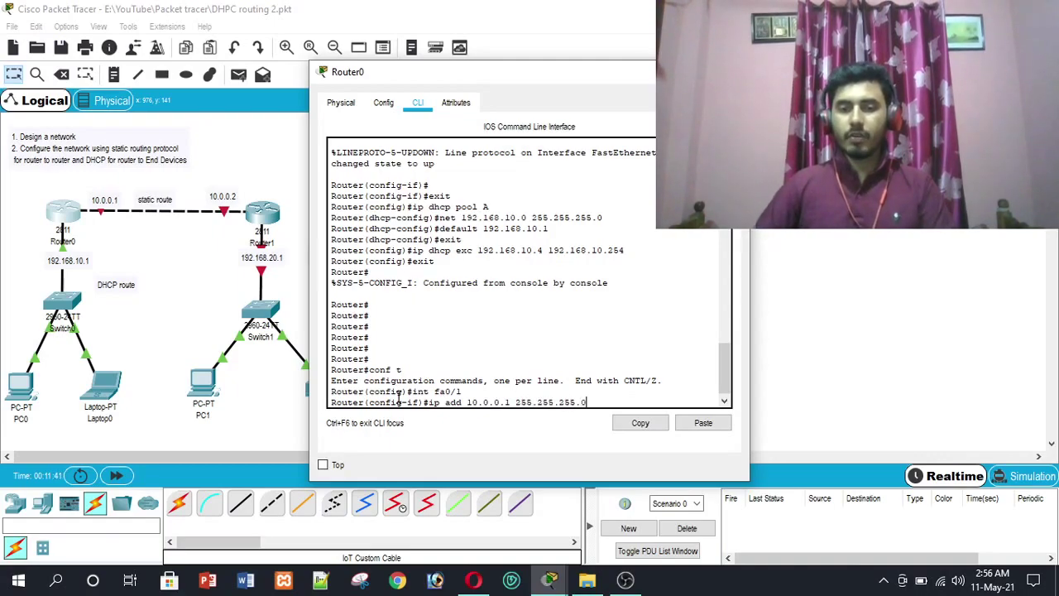
type("55.0")
key("Return")
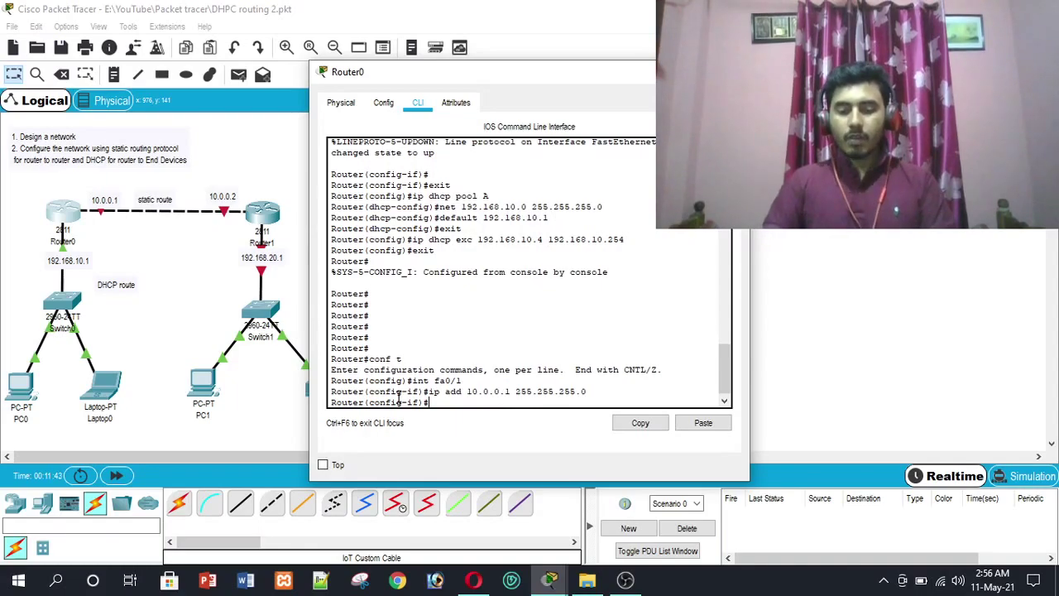
Step: Enable Router0's fa0/1 interface, leave interface configuration and put the Router0 window away
type("no shut")
key("Return")
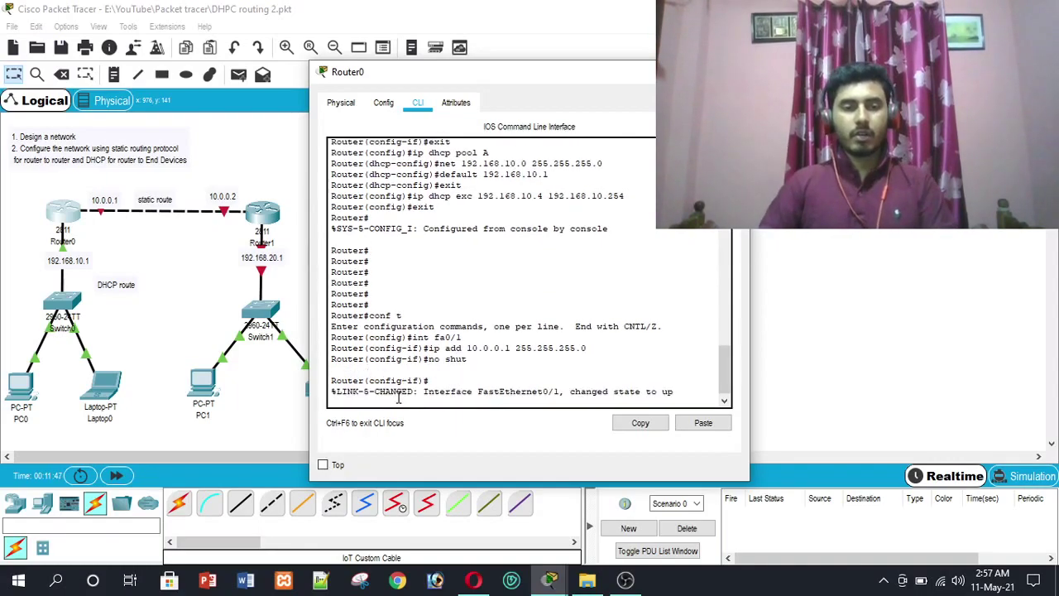
key("Return")
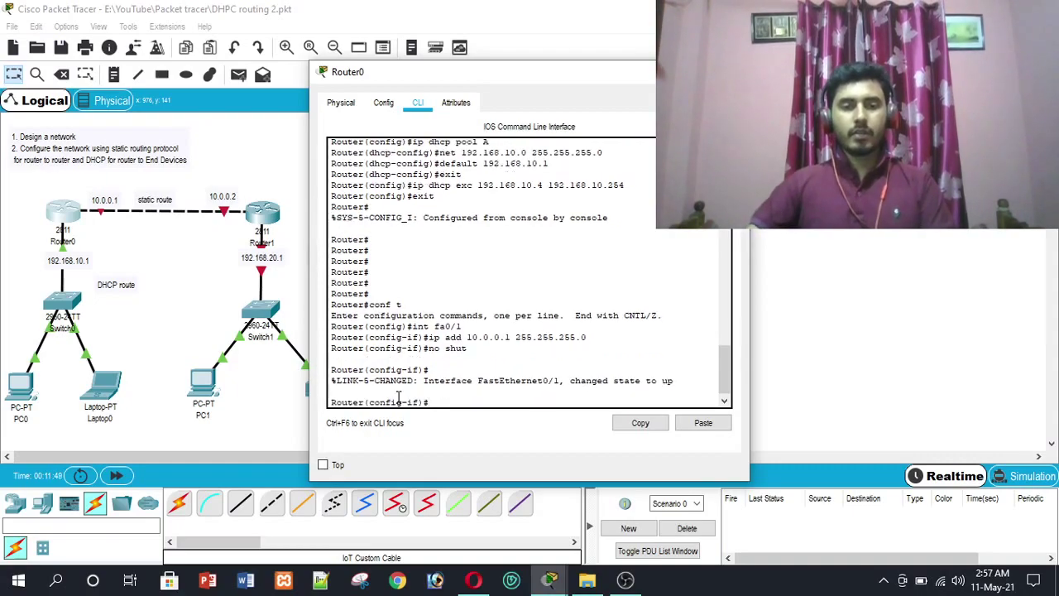
type("exit")
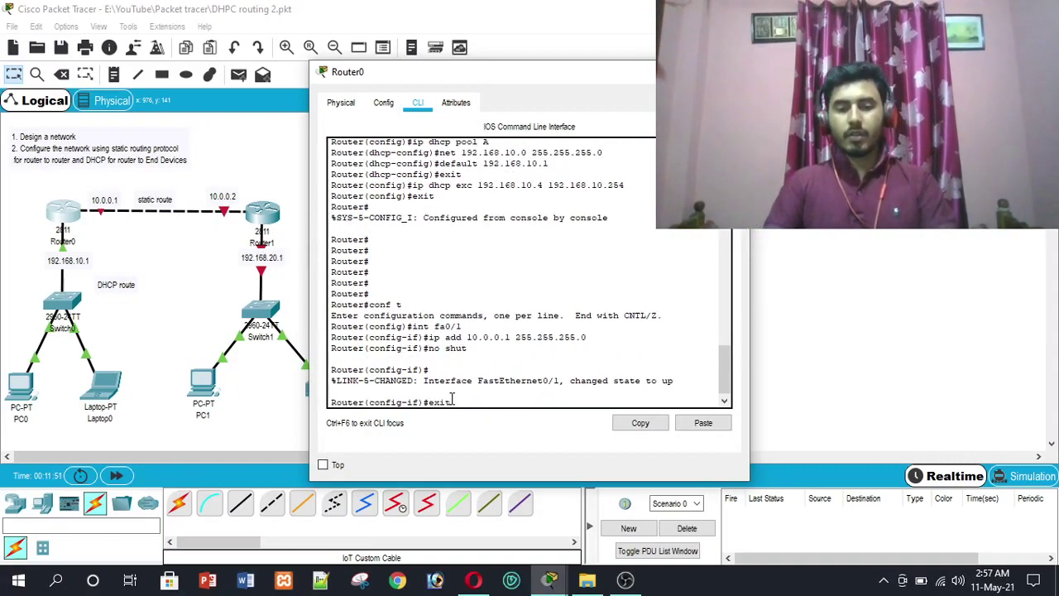
key("Return")
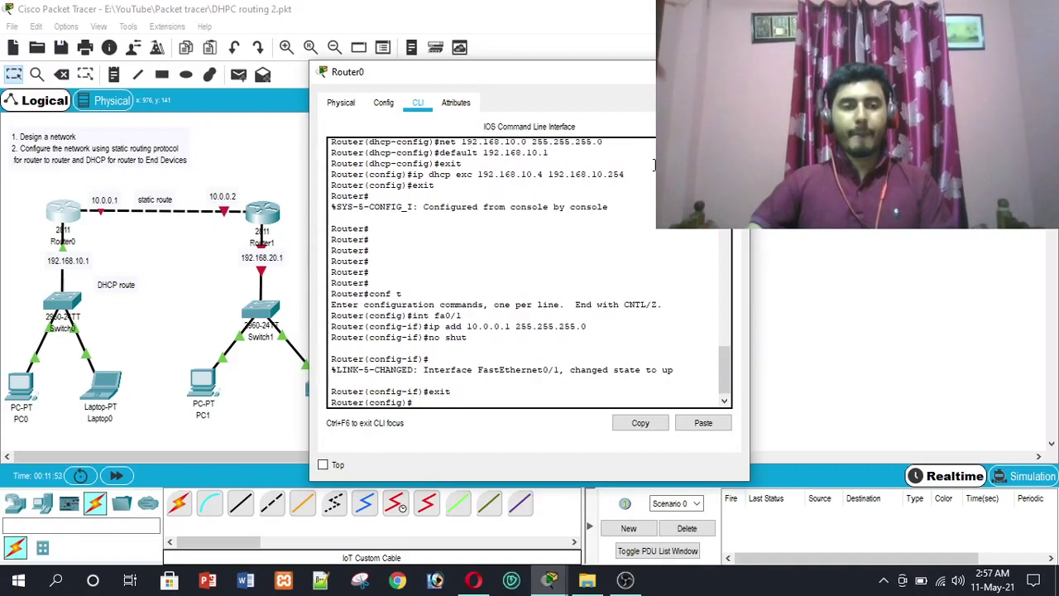
left_click(737, 72)
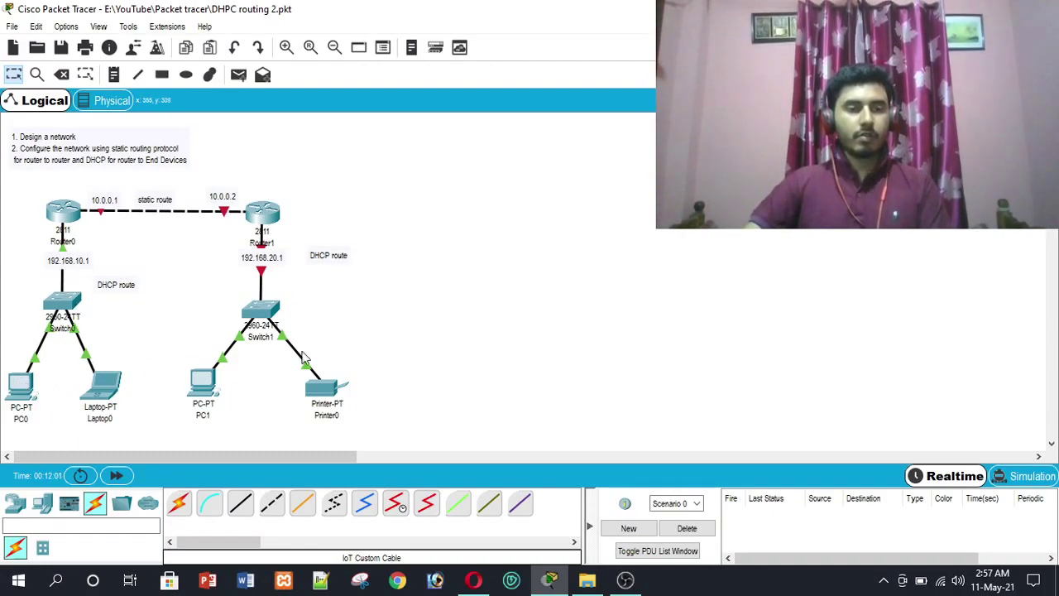
Step: Switch PC0's IPv4 configuration from static to DHCP so it requests an address, and put its window away
left_click(30, 382)
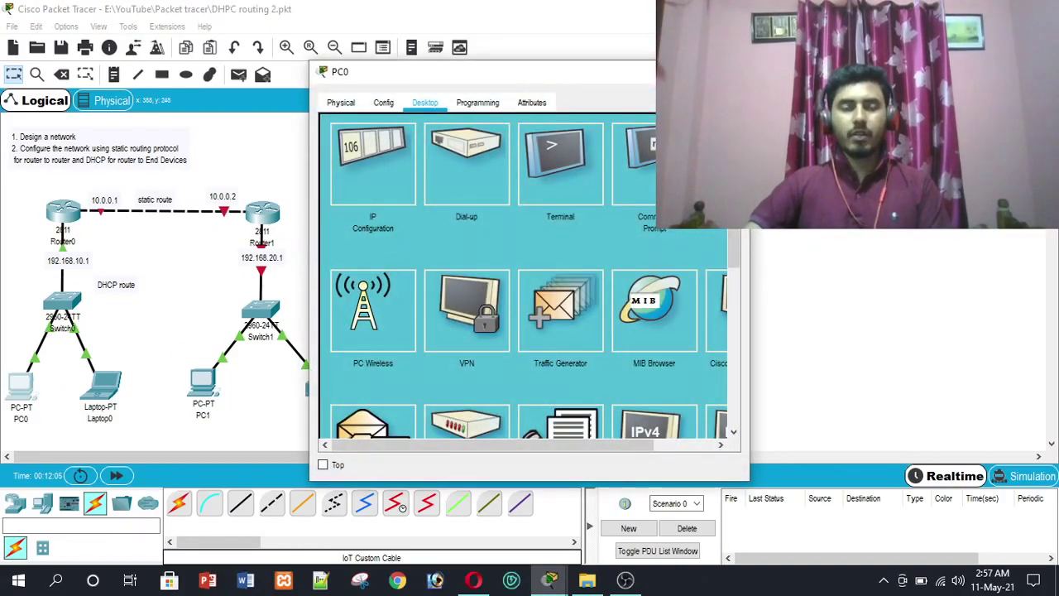
left_click(374, 165)
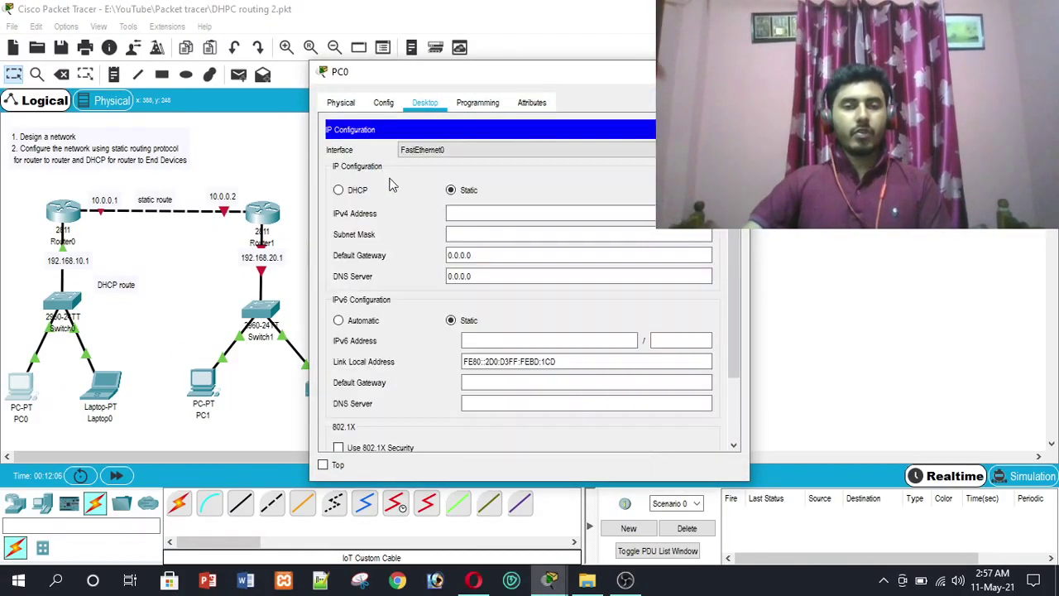
left_click(339, 192)
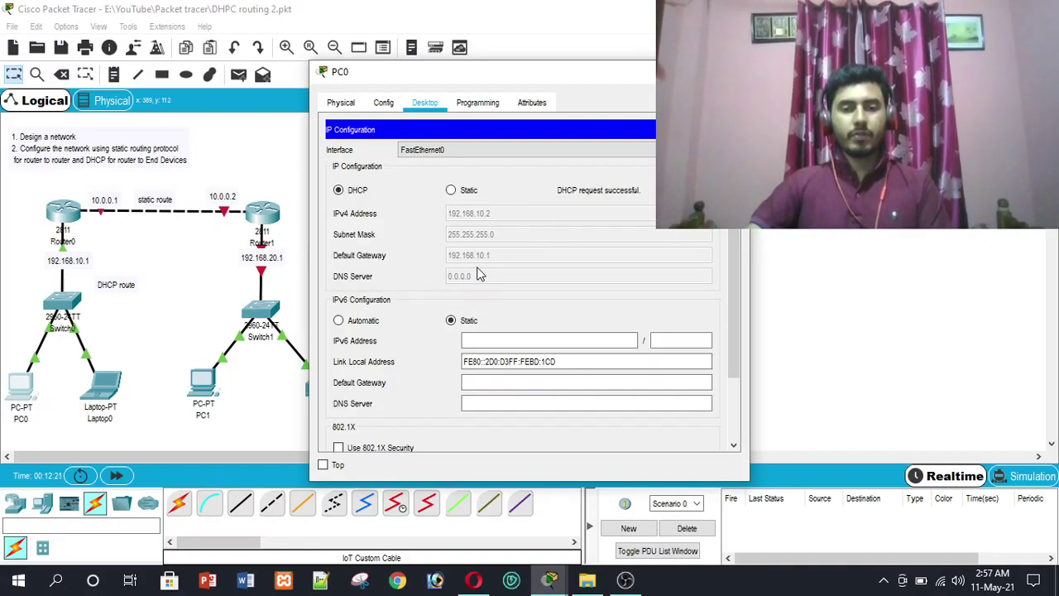
left_click(733, 72)
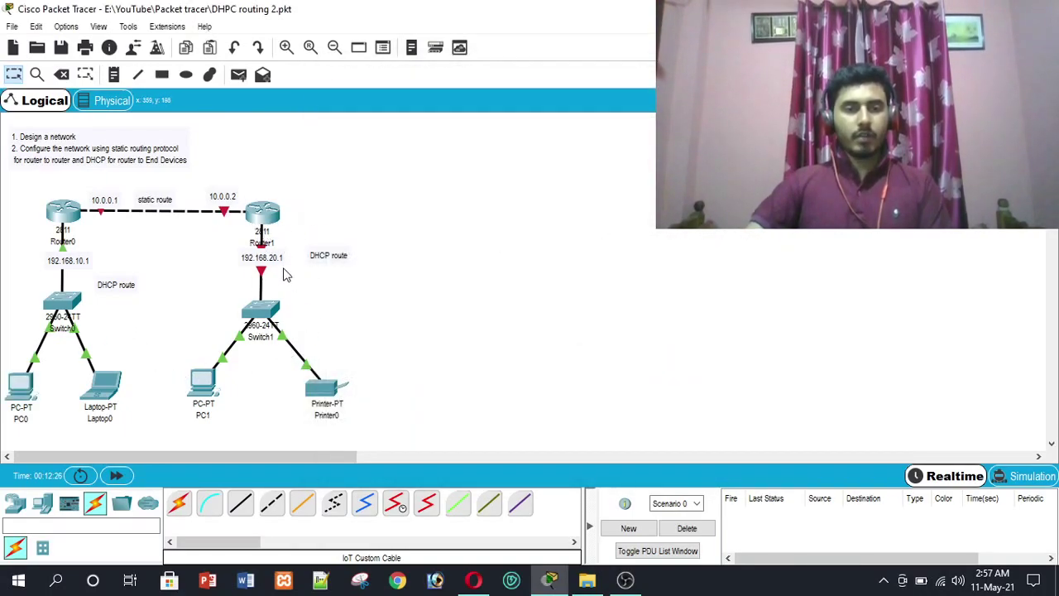
Step: Open Router1's command line, decline the initial configuration dialog and start the console session
left_click(262, 215)
left_click(418, 102)
type("no")
key("Return")
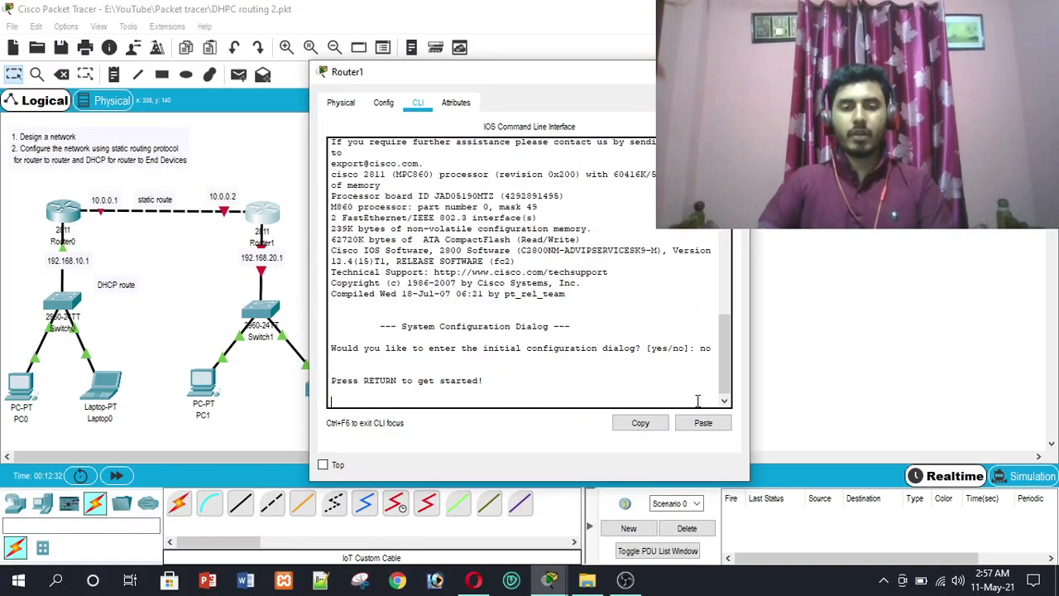
key("Return")
Step: Enter privileged mode and global configuration mode on Router1
type("en")
key("Return")
type("co")
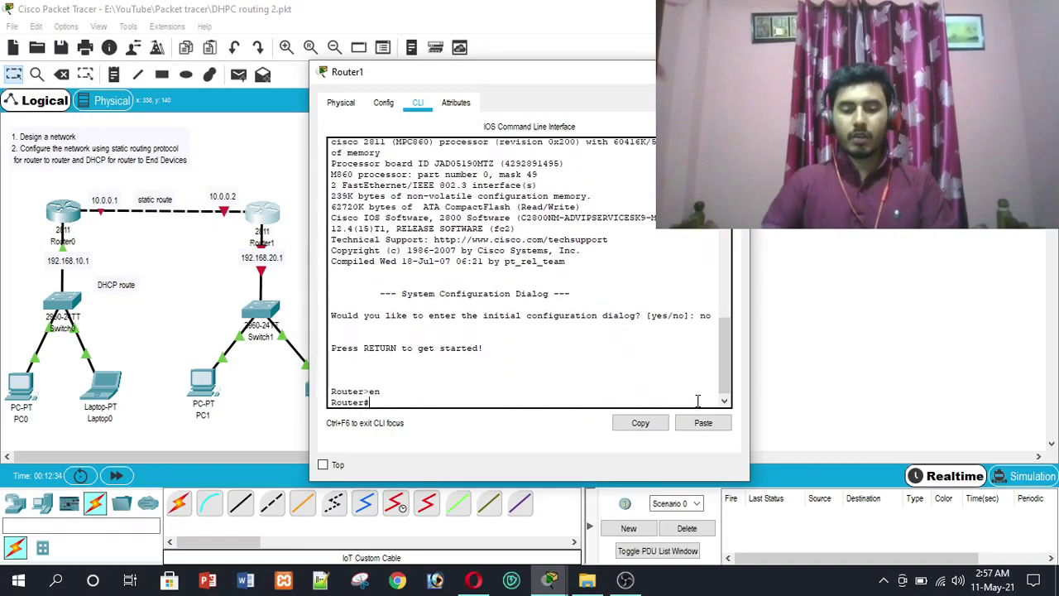
type("nf t")
key("Return")
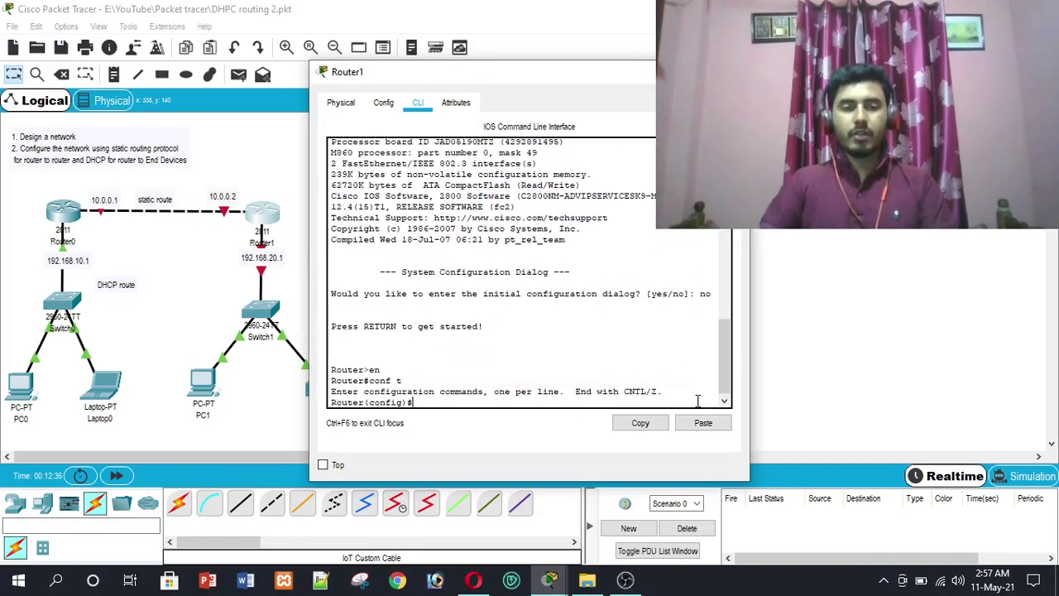
Step: Begin the interface command for Router1's FastEthernet port, checking the port labels on the Switch1 link in the topology
type("in")
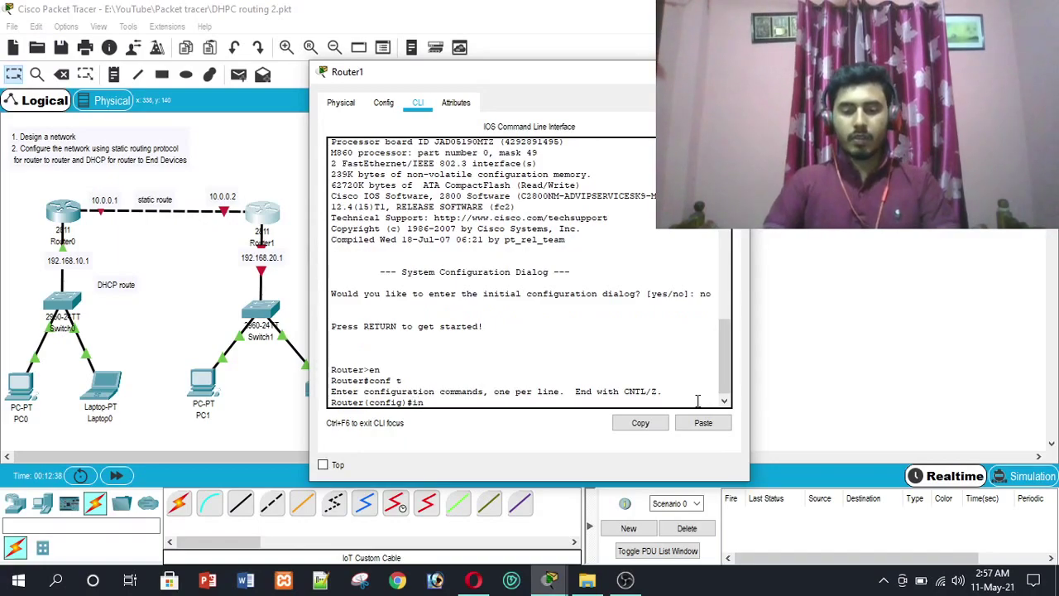
type("t fa0")
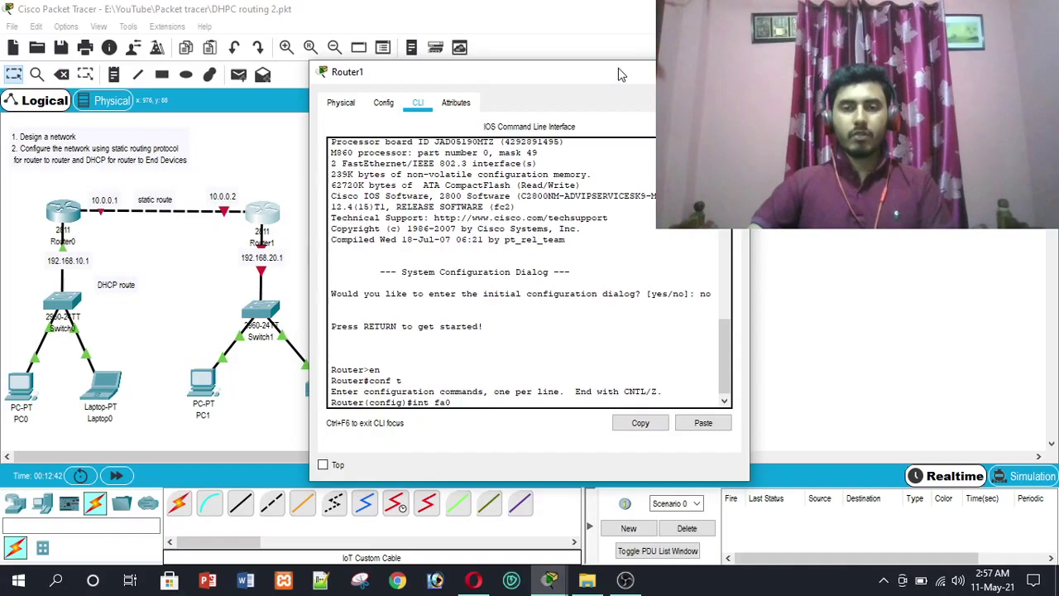
left_click(735, 72)
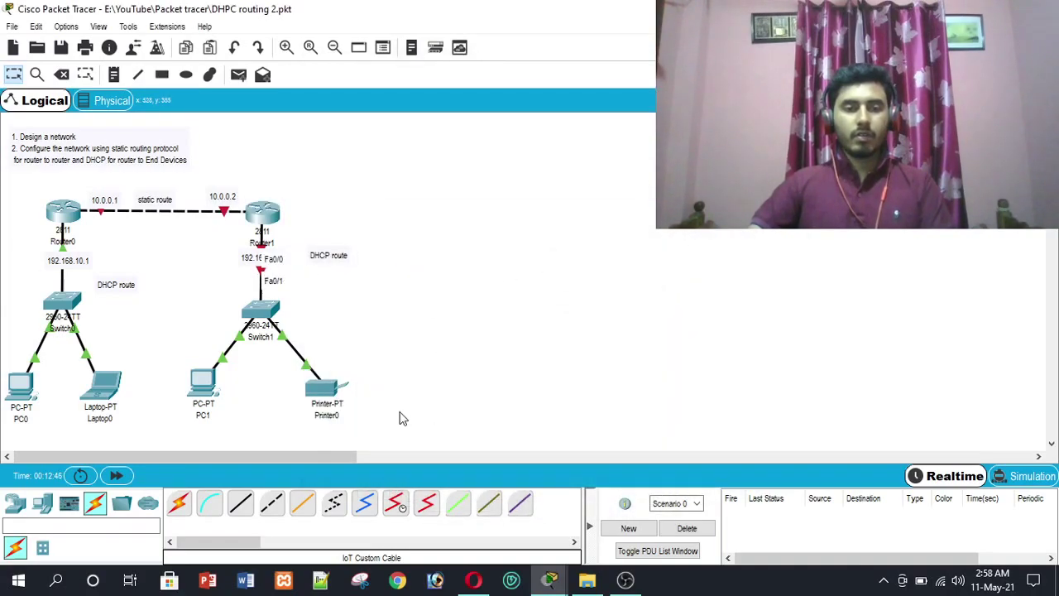
mouse_move(550, 579)
left_click(629, 513)
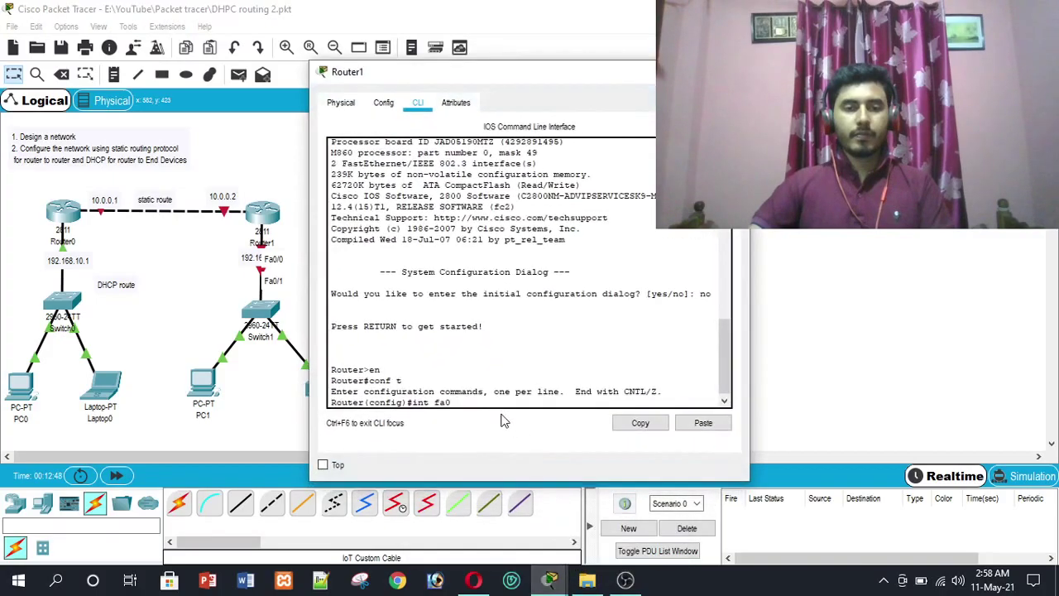